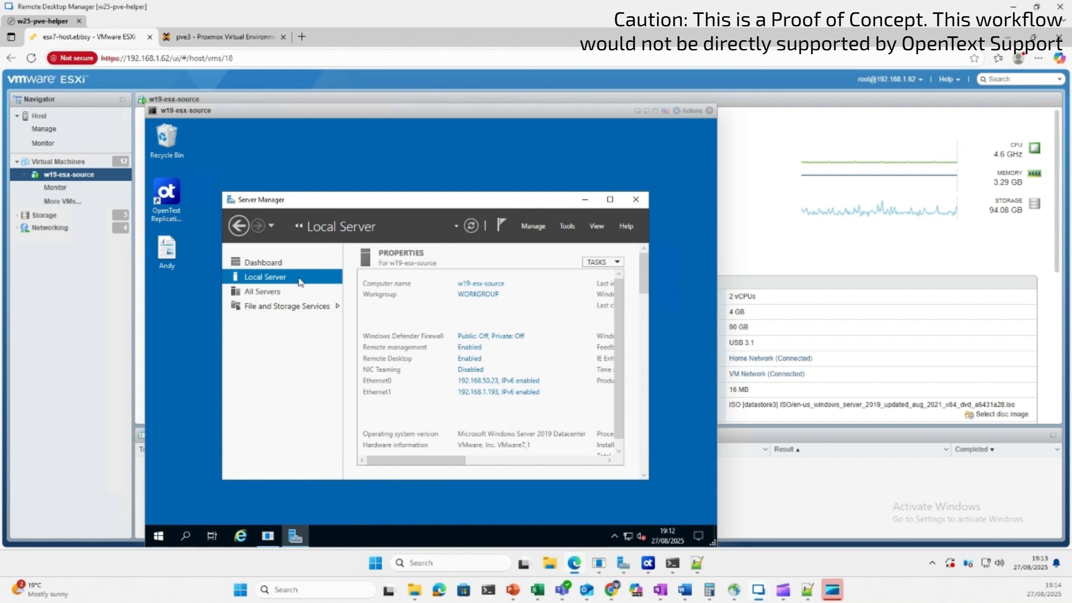
- Review the pve3 node's summary in Proxmox and view the console of virtual machine 100 (w25-pve-helper)
click(208, 38)
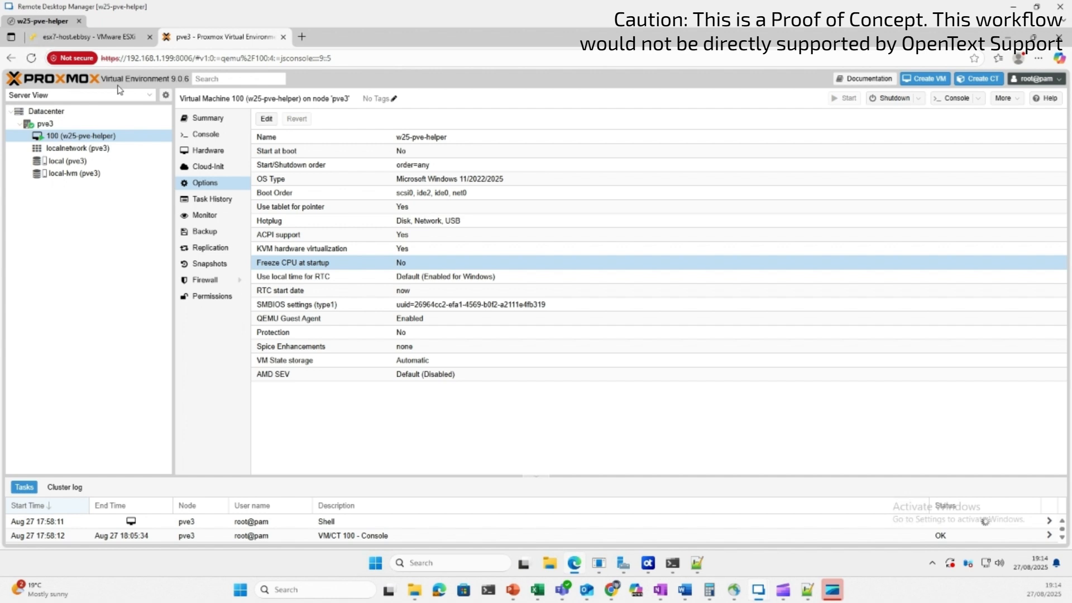
click(45, 123)
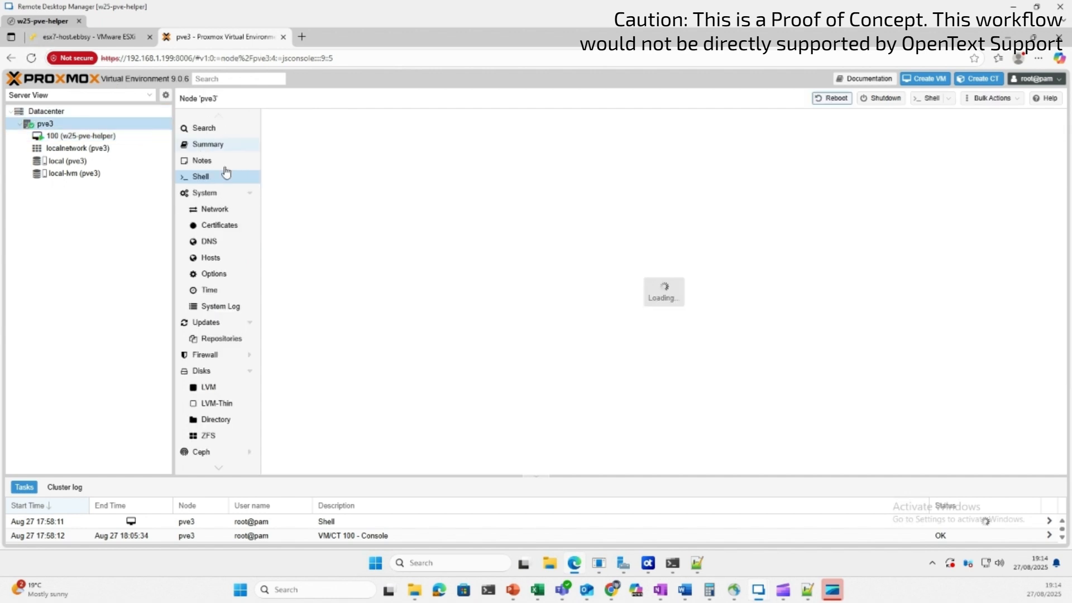
click(221, 173)
click(206, 145)
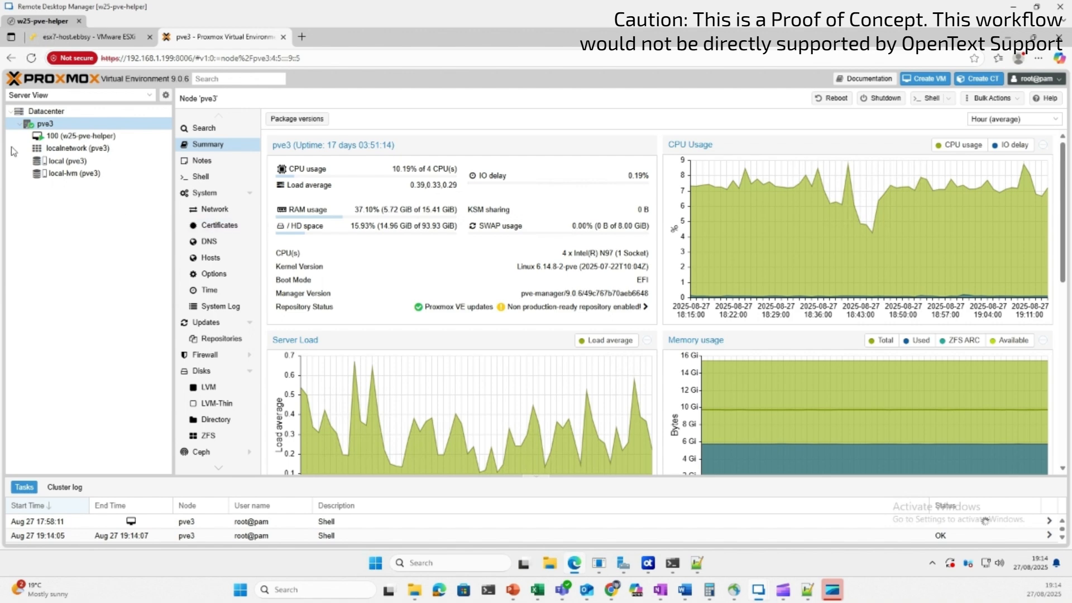
click(58, 136)
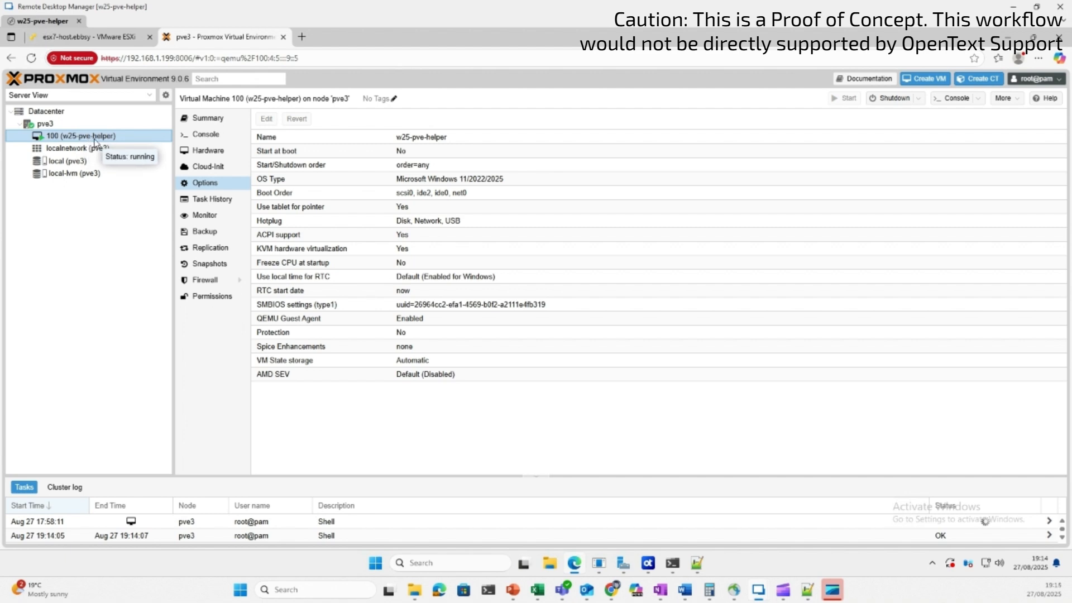
click(222, 135)
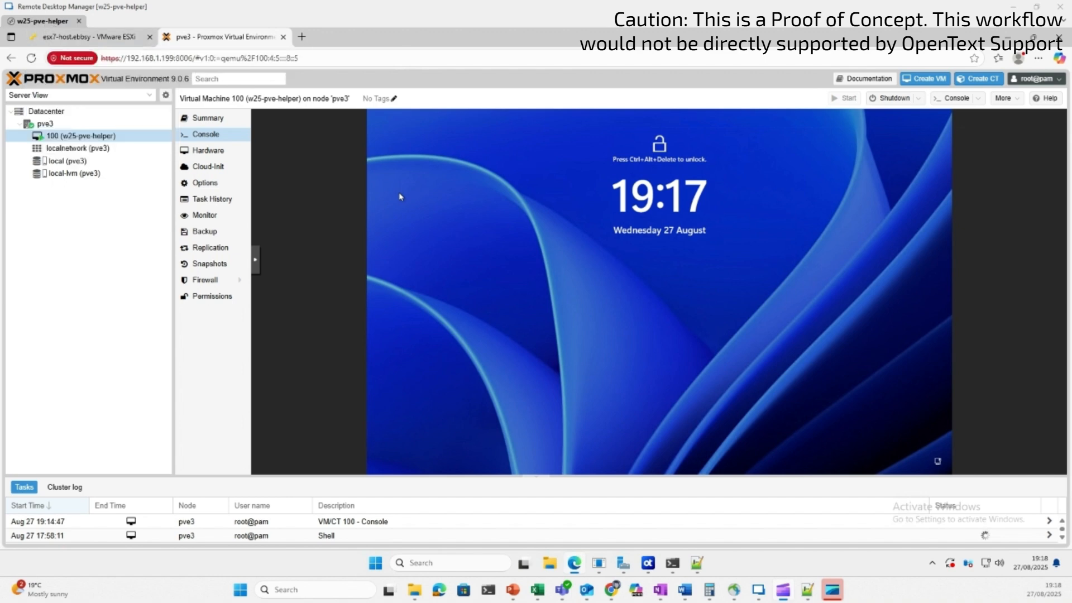
- Clear the browser and text editor off the desktop and view the helper's Local Server properties in Server Manager
click(1004, 38)
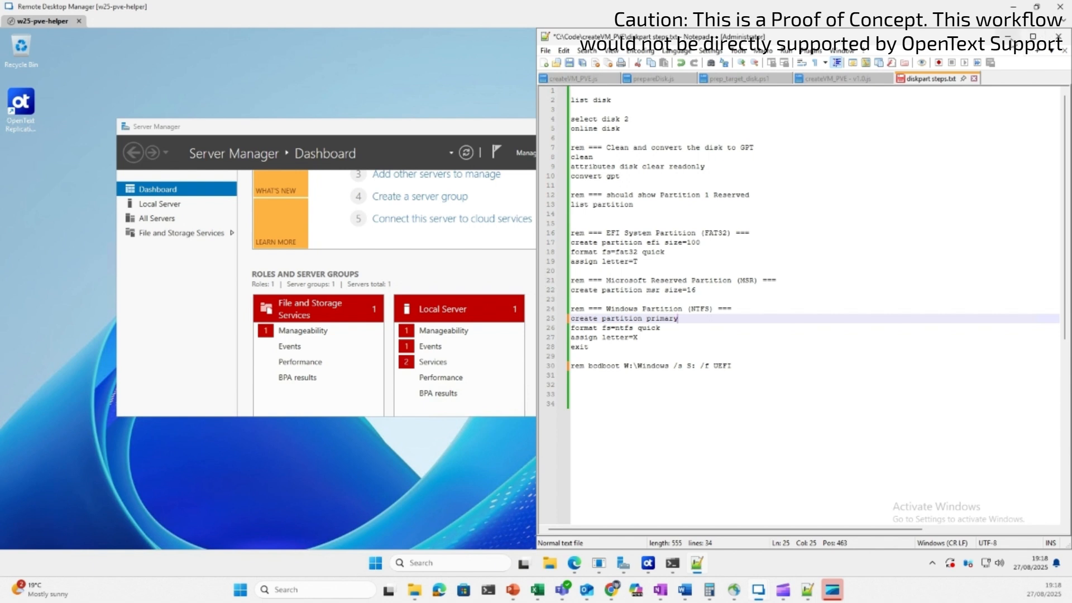
click(1008, 37)
click(163, 204)
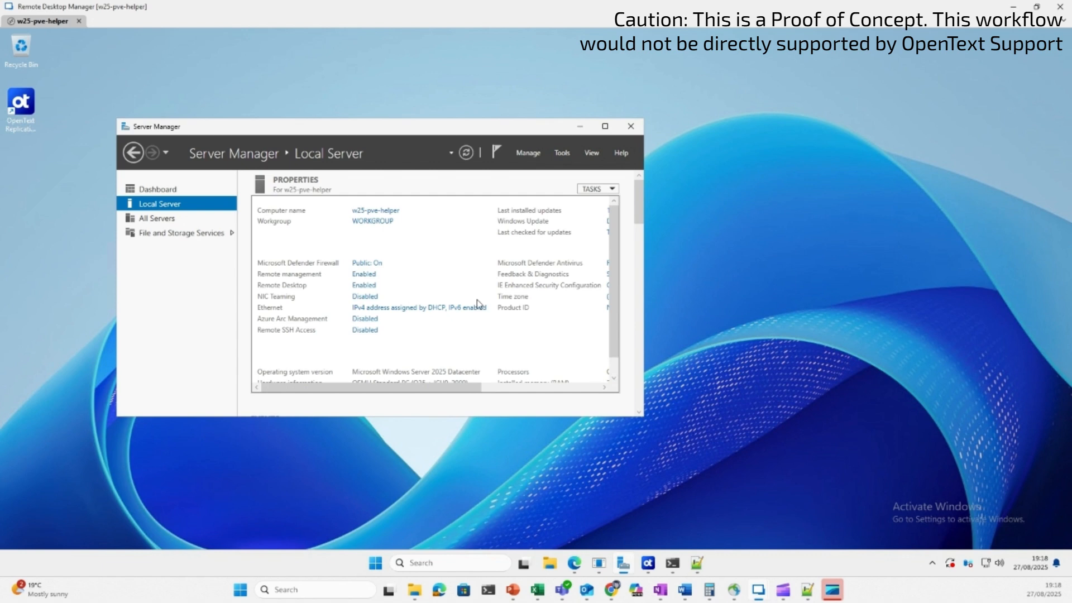
- Switch to the PowerShell terminal and clear the output of the current session
mouse_move(670, 567)
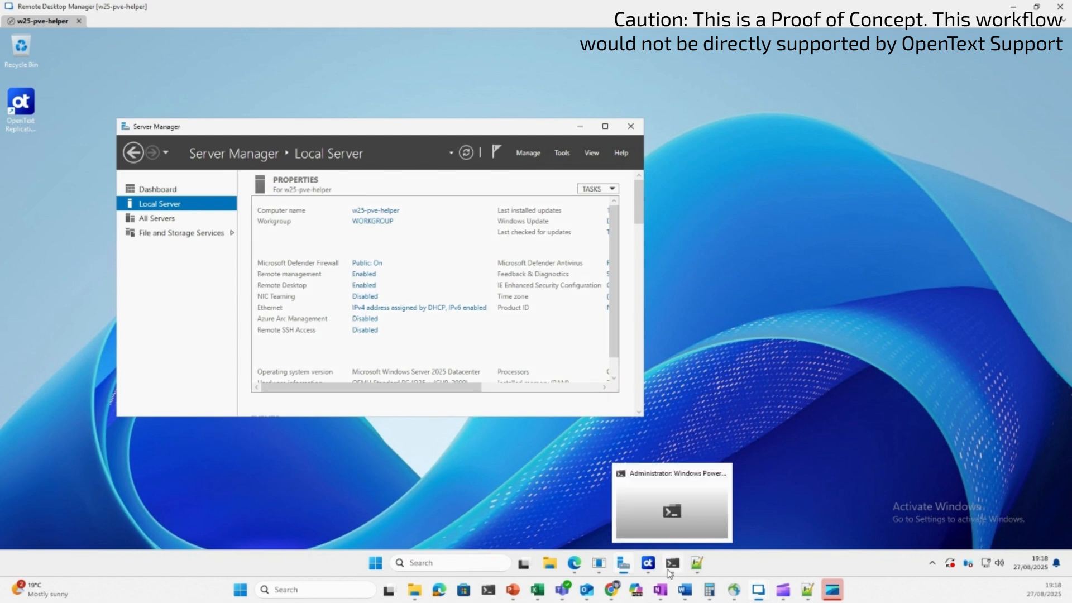
click(670, 568)
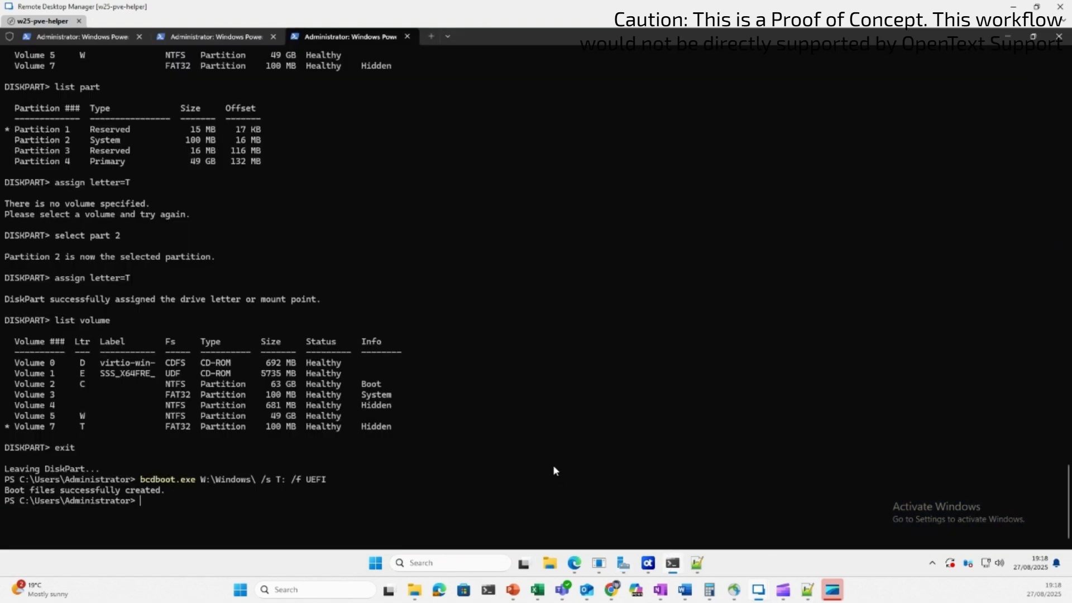
text(cls)
key(Return)
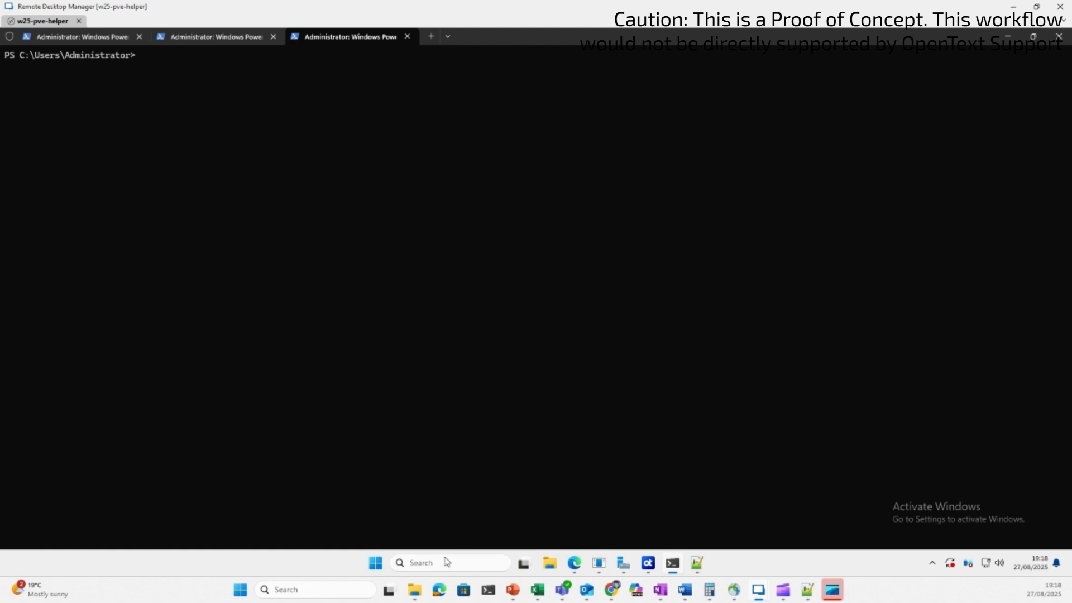
- In the C:\Code\createVM_PVE session, run createVM_PVE.js with node, using ID=206 and Name=w19-esx2pve-1
click(89, 37)
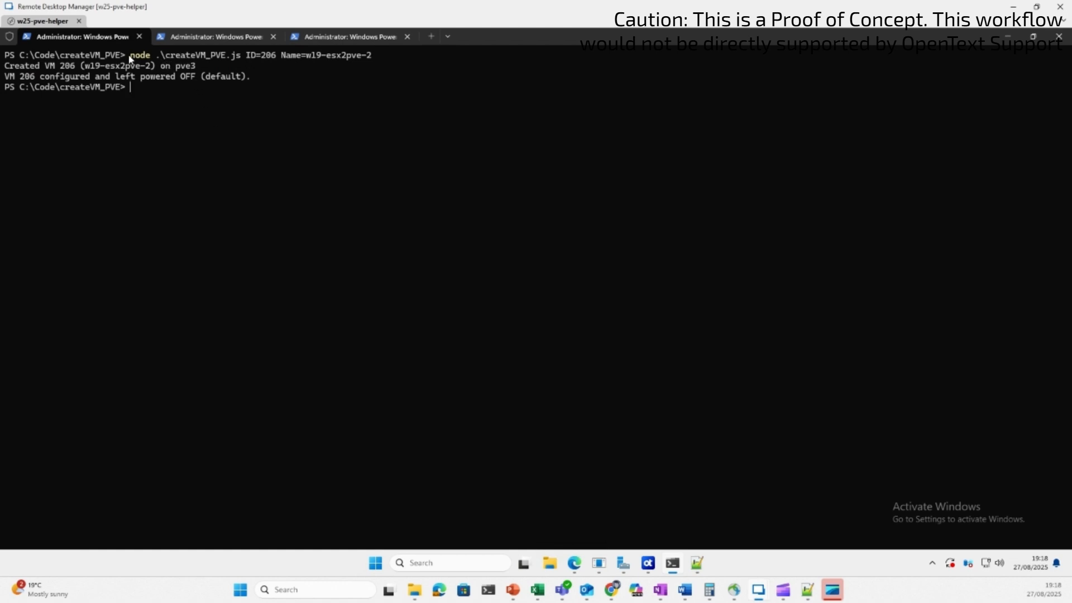
key(Up)
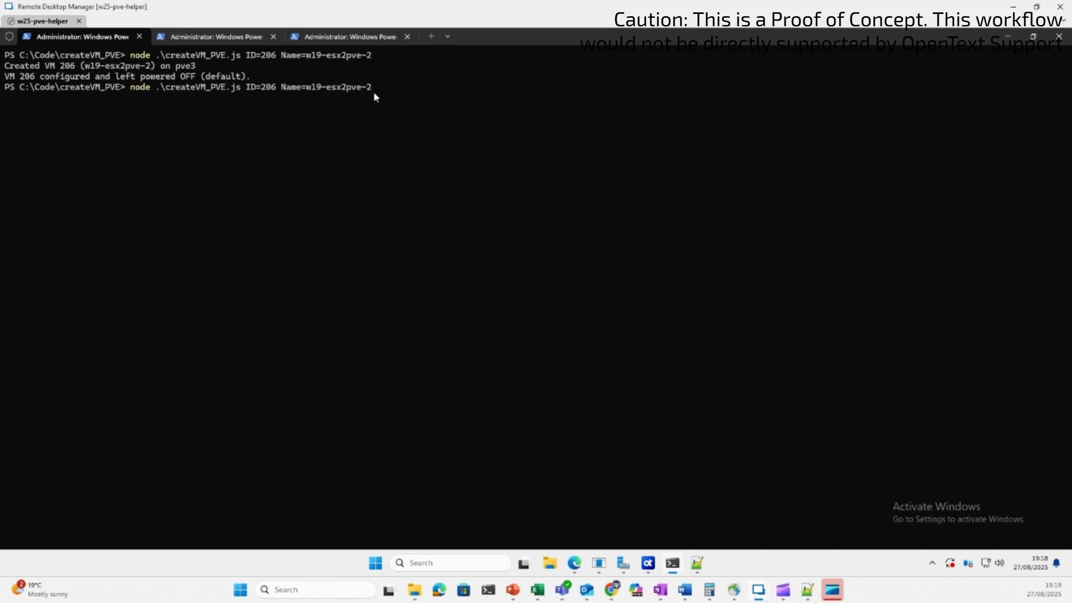
key(BackSpace)
text(1)
key(Return)
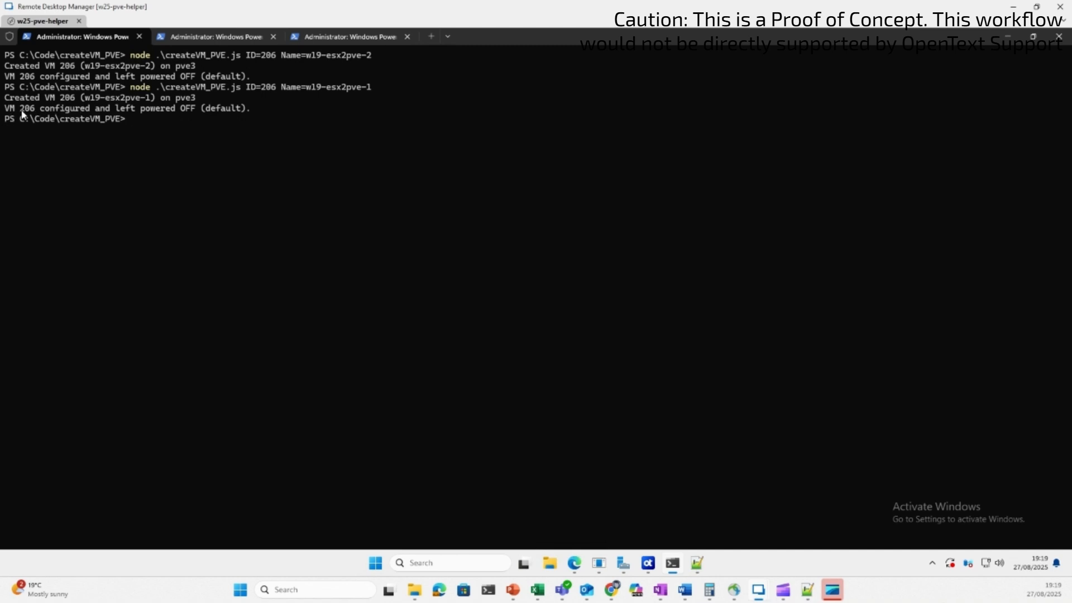
- Switch to Proxmox in the browser and examine the hardware and options of virtual machine 206, including its BIOS entry
click(1008, 36)
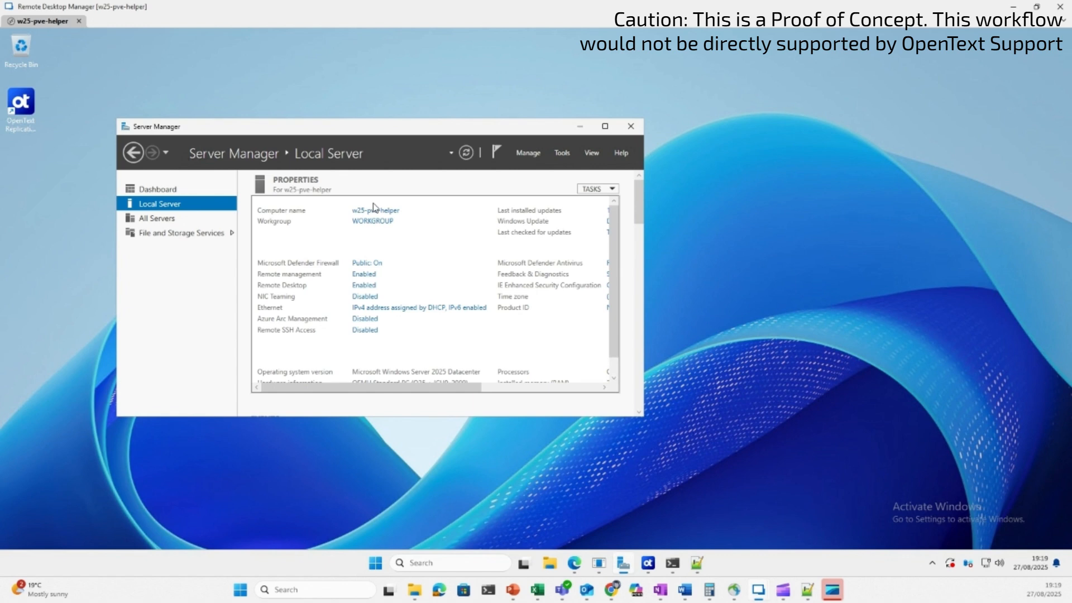
click(583, 564)
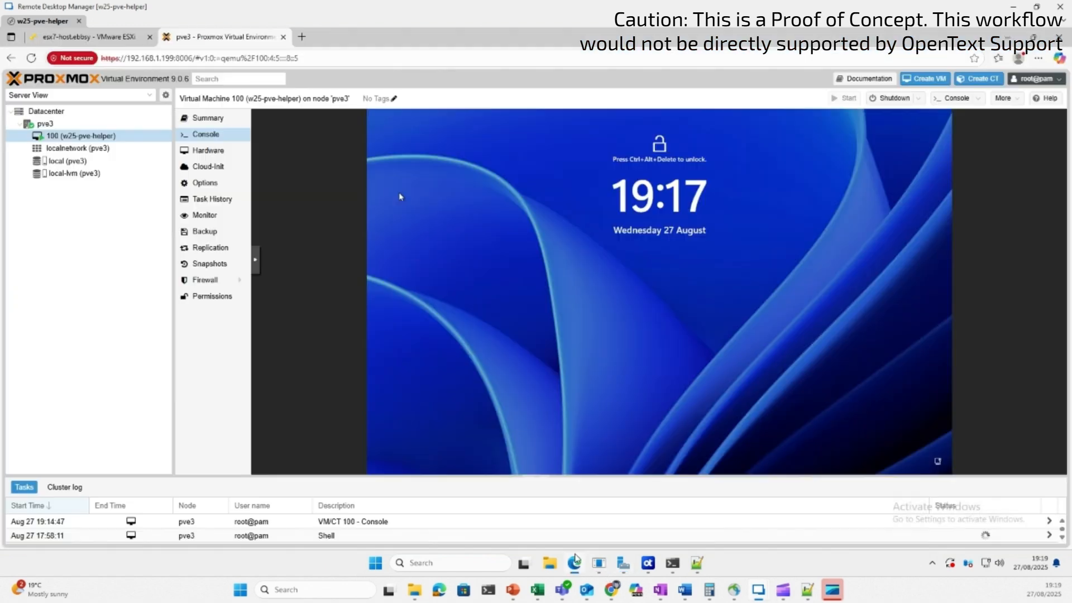
click(56, 149)
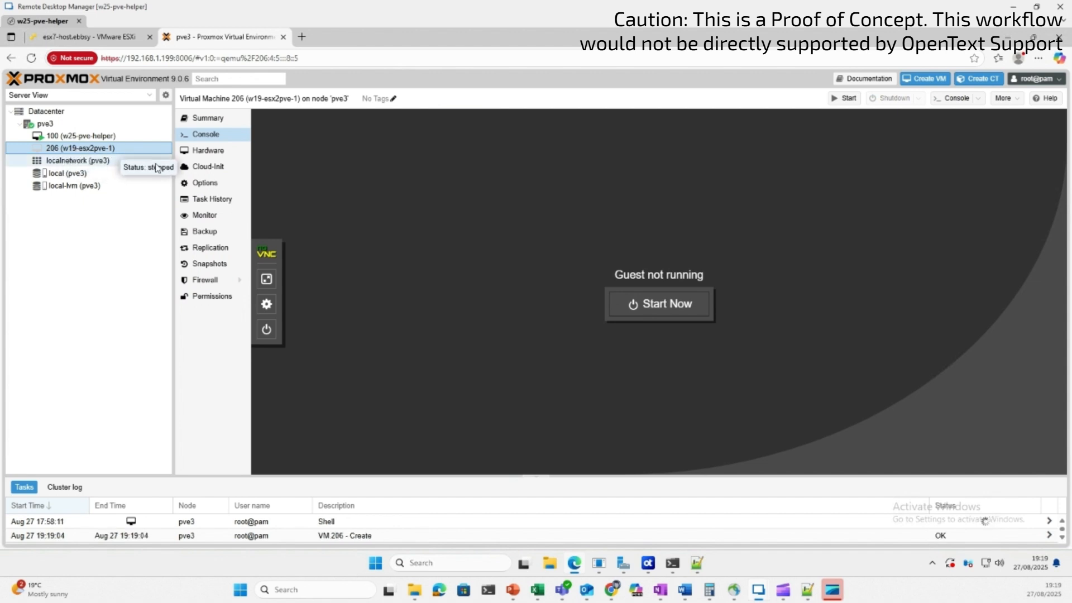
click(208, 152)
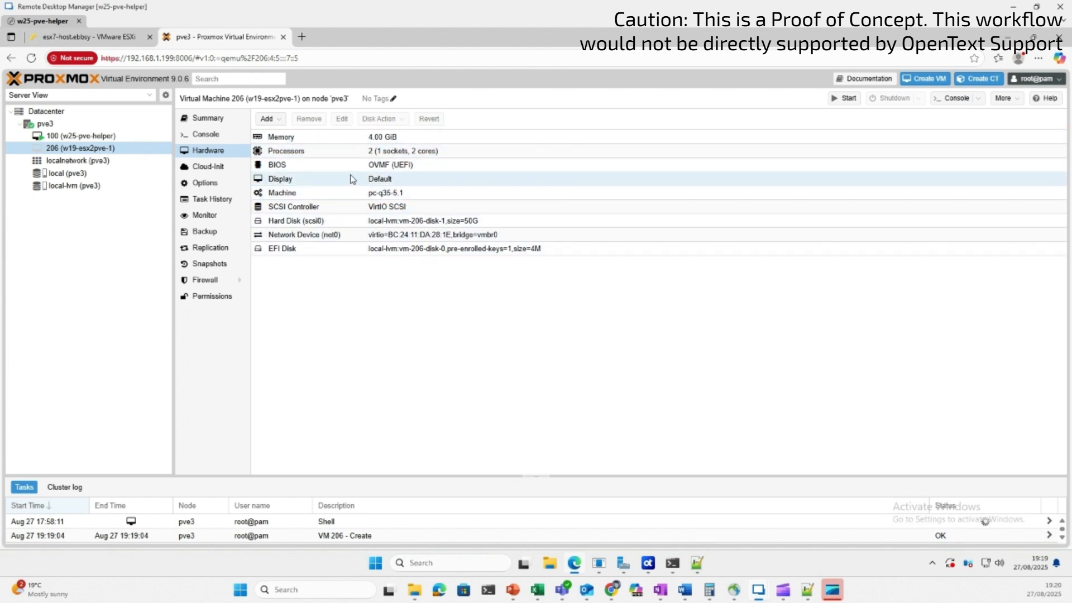
click(369, 169)
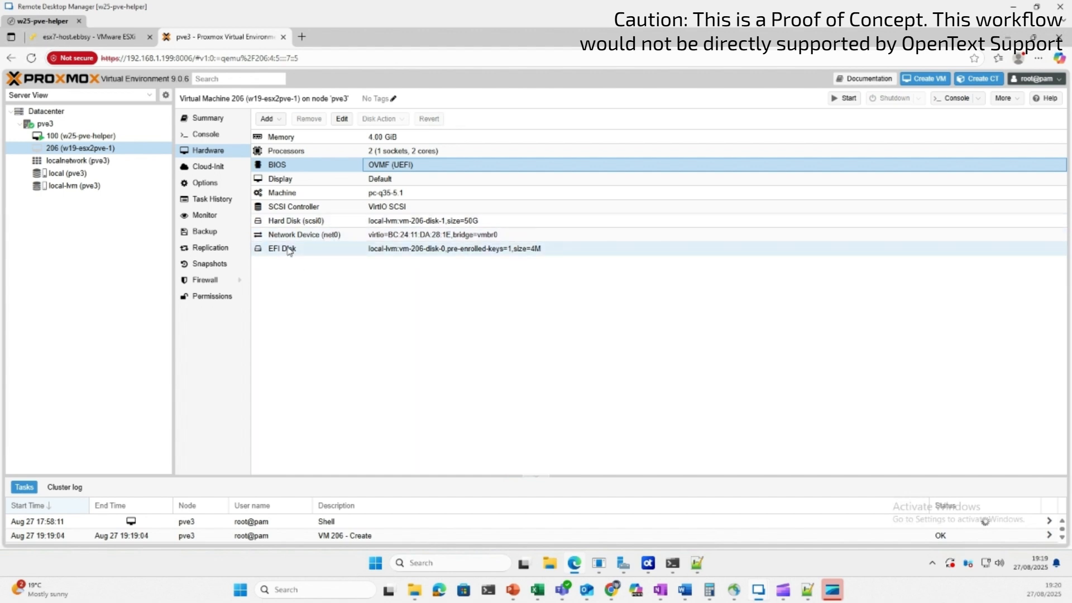
click(205, 184)
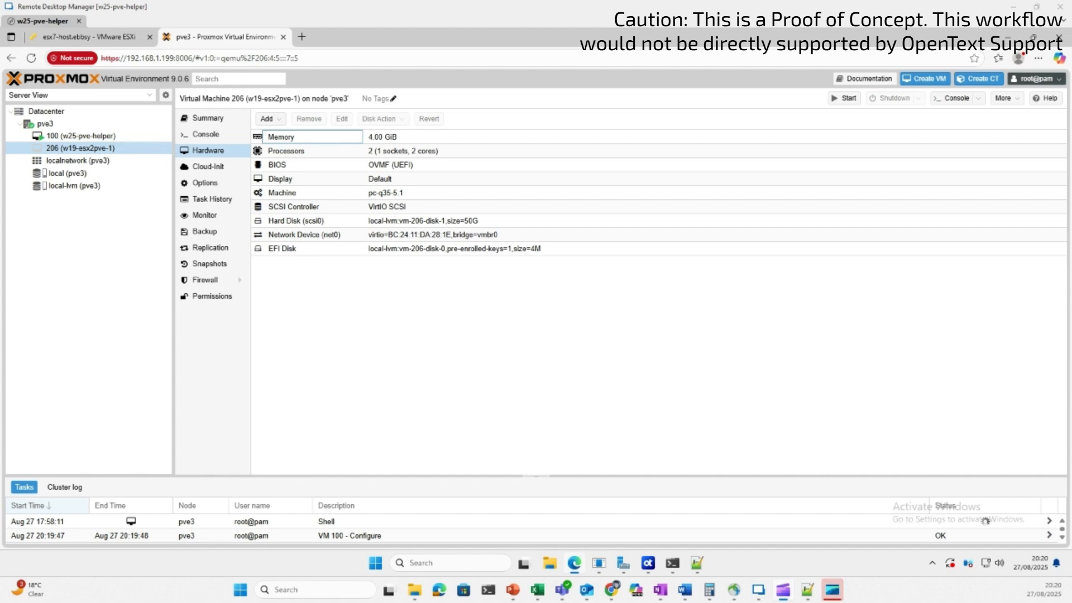
- Attach VM 206's hard disk to VM 100 from the pve3 shell with "qm set 100 --scsi1 local-lvm:vm-206-disk-1 --scsihw virtio-scsi-pci"
click(307, 223)
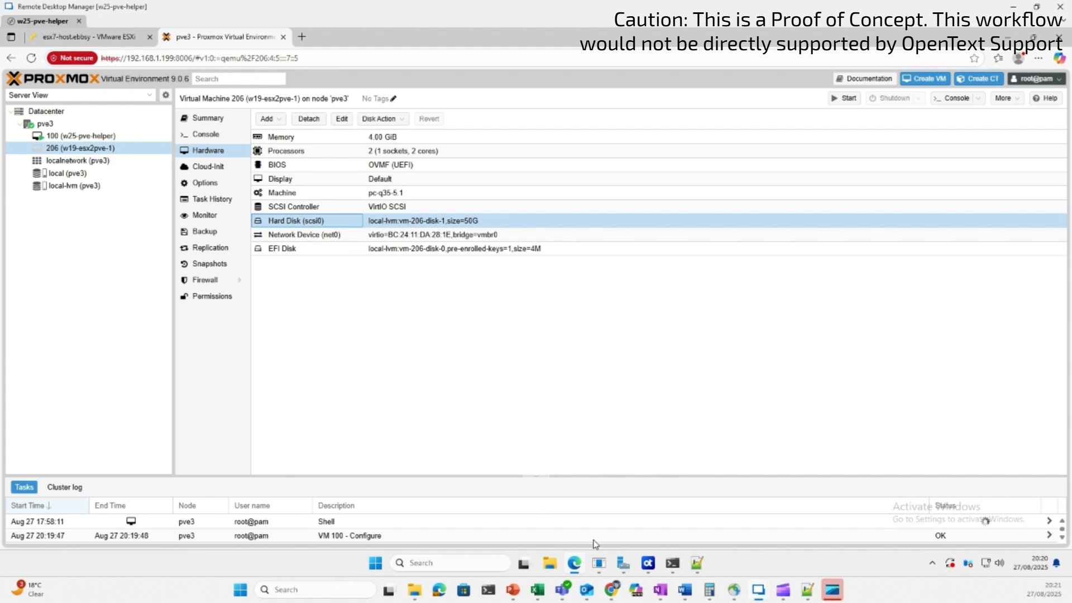
click(671, 565)
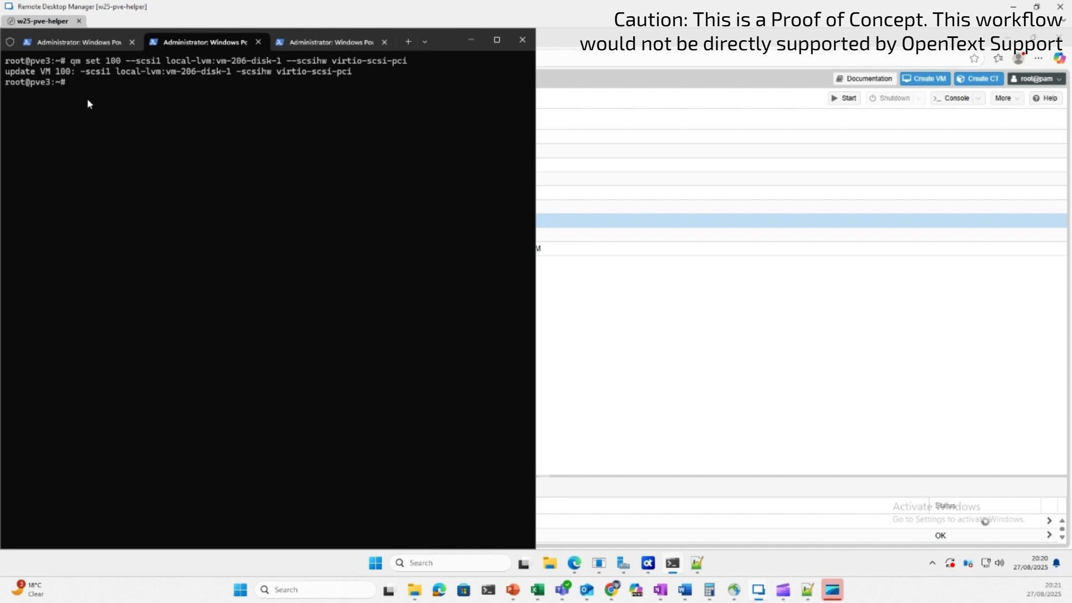
key(Up)
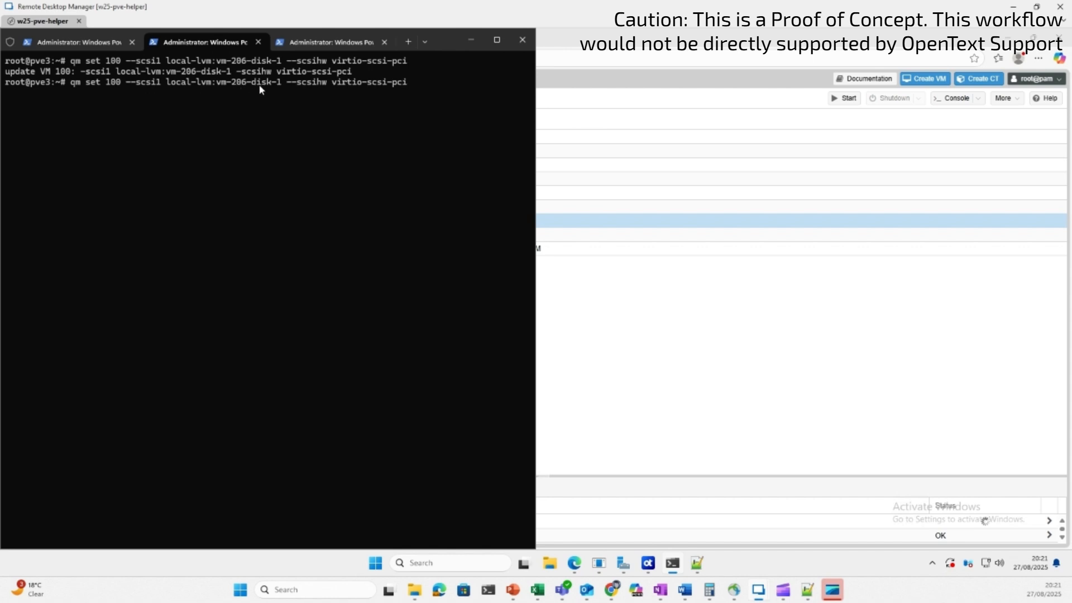
click(570, 286)
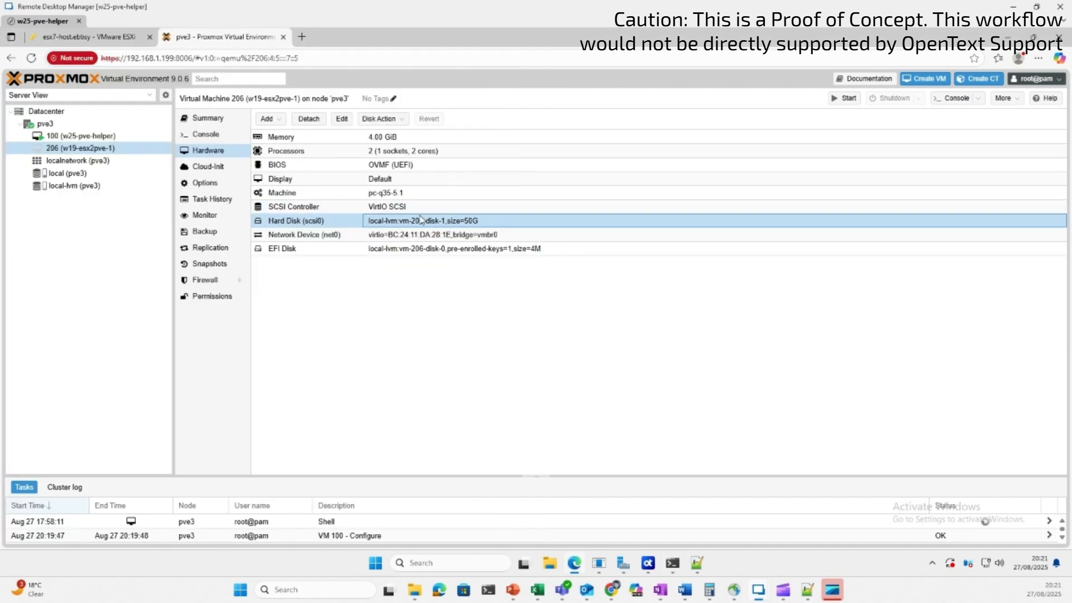
key(alt+Tab)
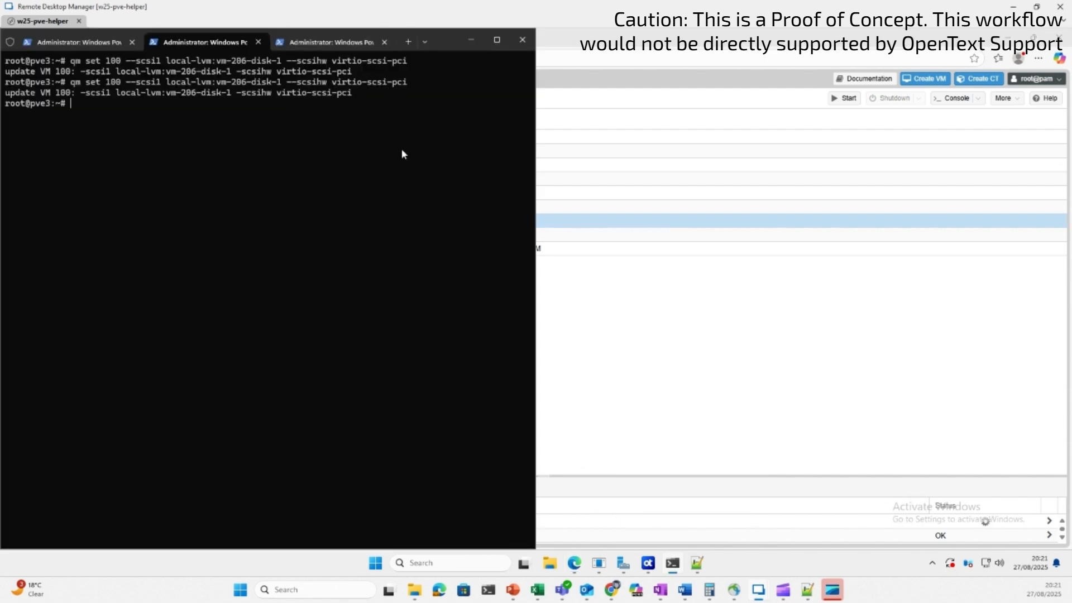
- Check the hardware of VM 100 in Proxmox for the hard disk attached as scsi1
click(602, 361)
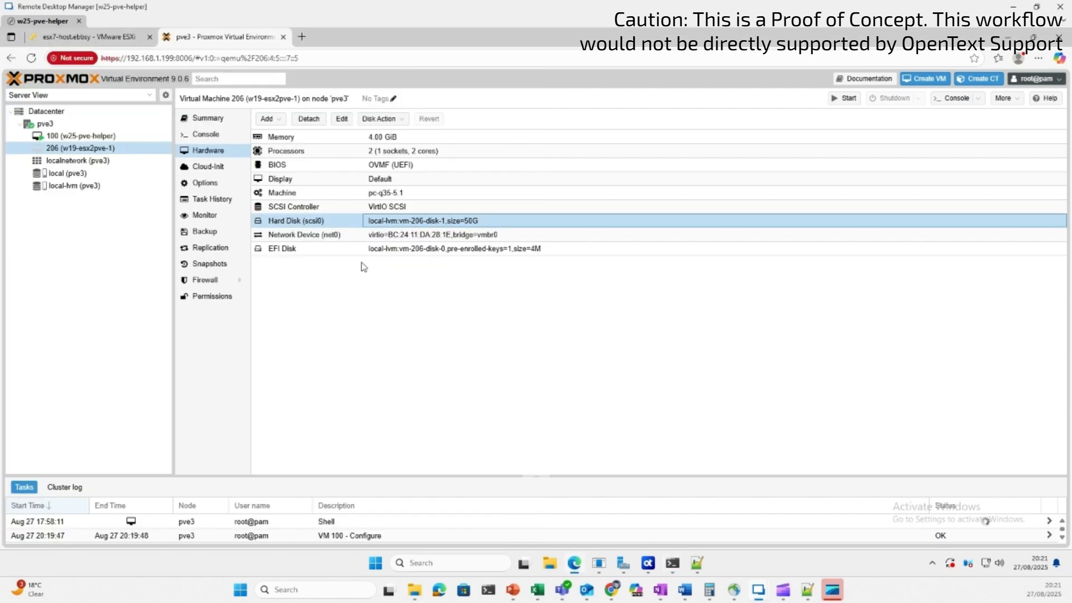
click(73, 138)
click(440, 263)
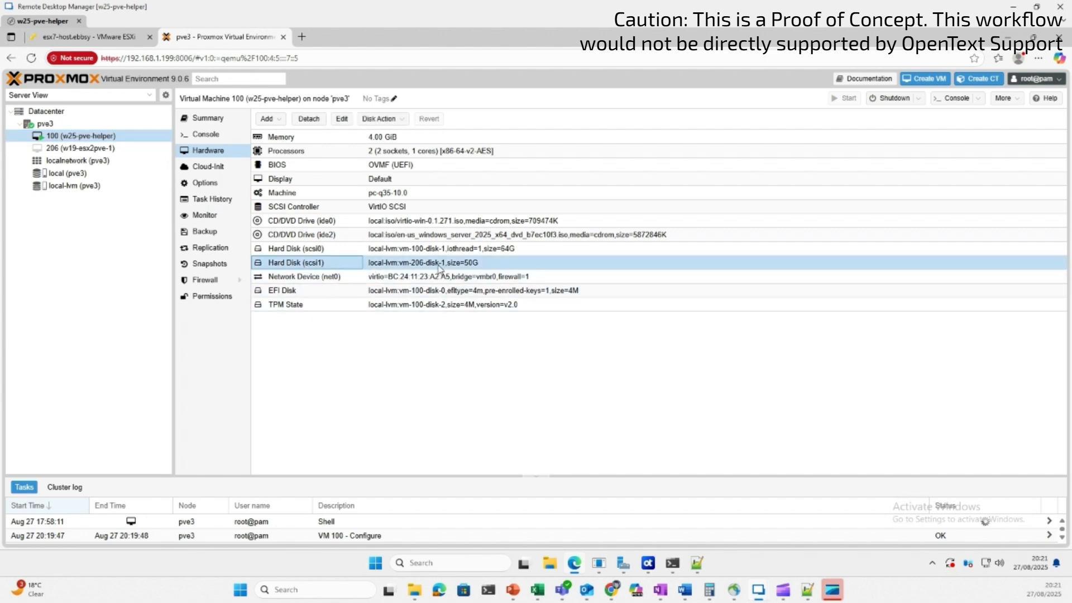
- Show the terminal beside the diskpart steps.txt notes and clear the C:\Code\createVM_PVE session
click(676, 576)
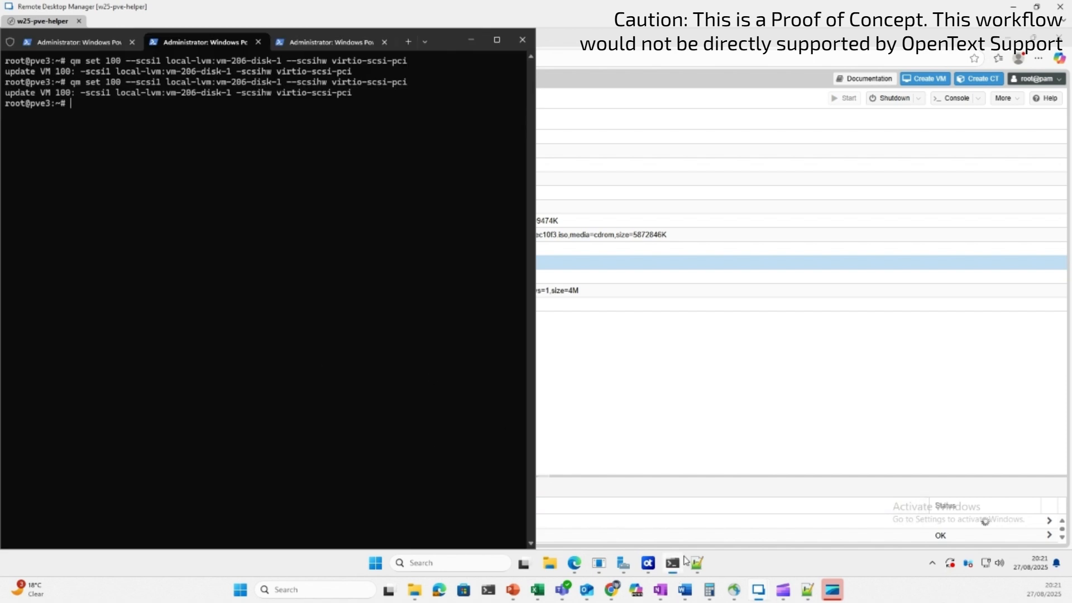
click(692, 566)
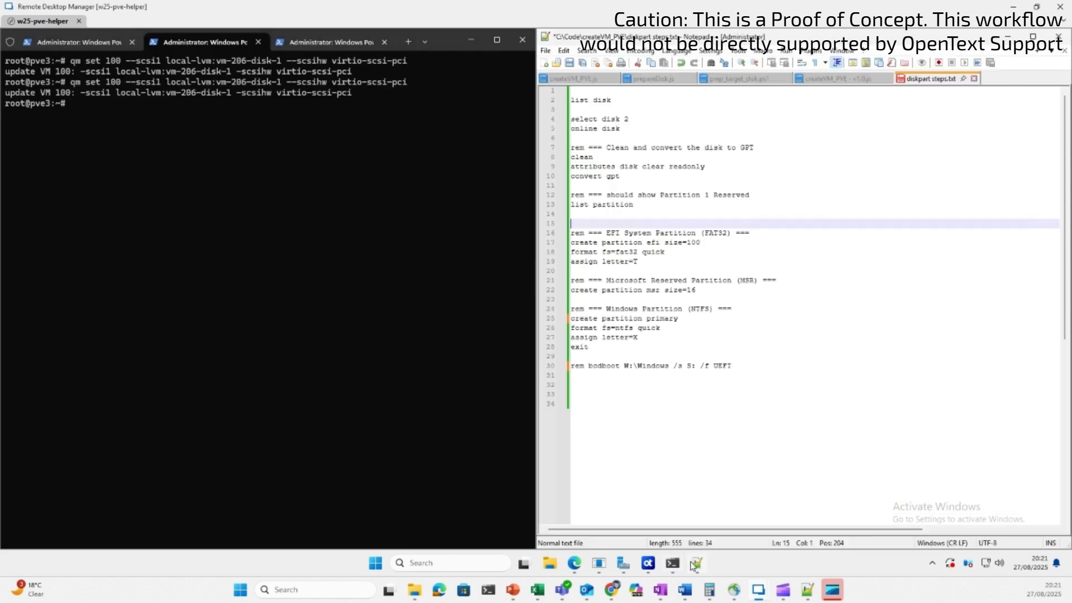
click(33, 163)
click(65, 43)
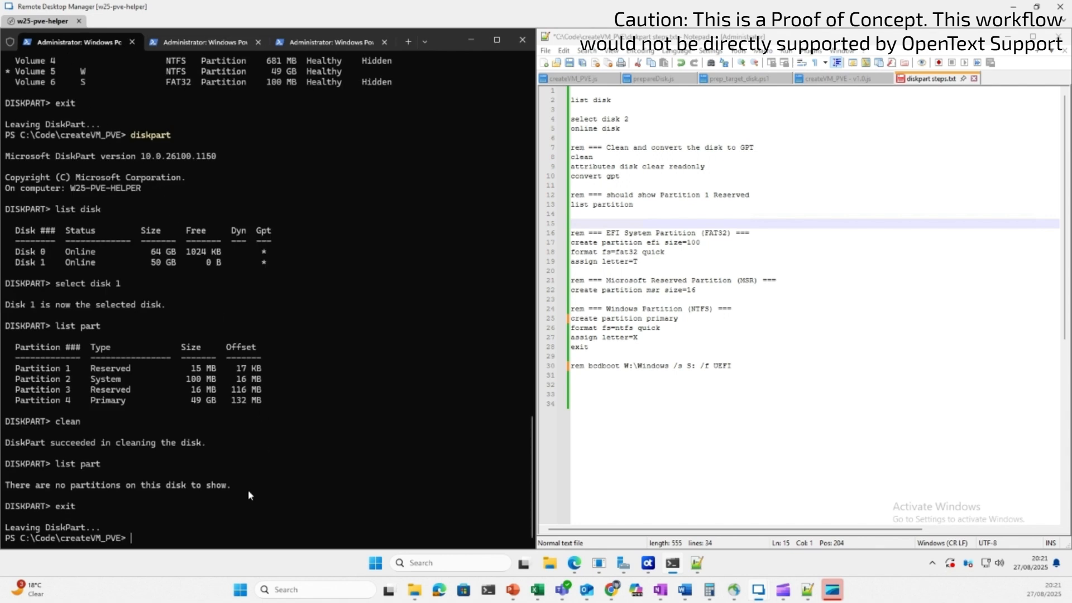
text(cls)
key(Return)
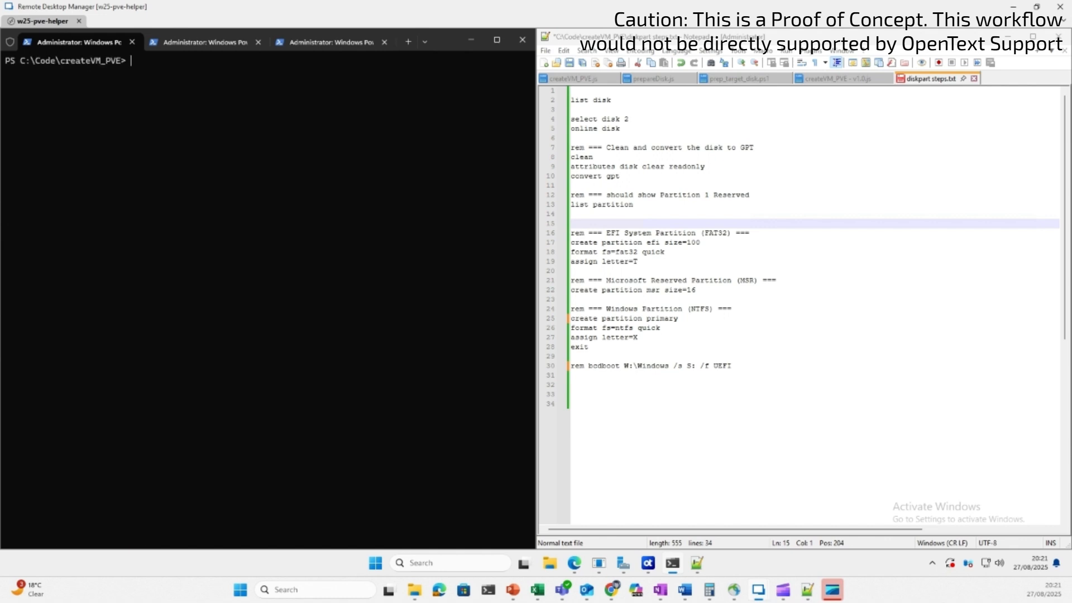
- Start DiskPart and list the helper's disks
text(diskpart)
key(Return)
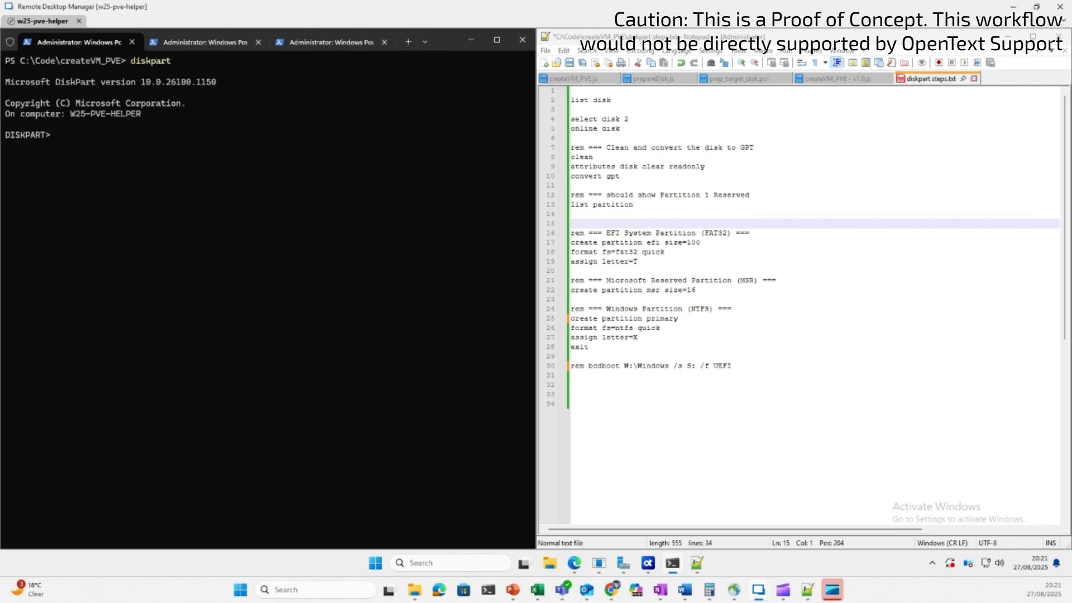
text(list disk)
key(Return)
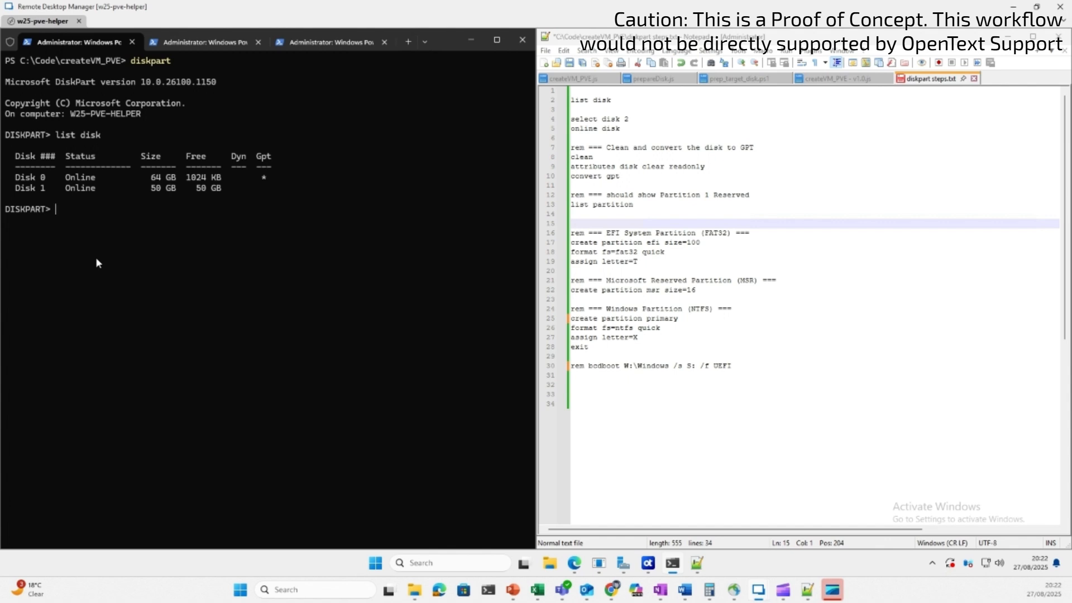
- Select disk 1 in DiskPart and clean it
text(select disk 1)
key(Return)
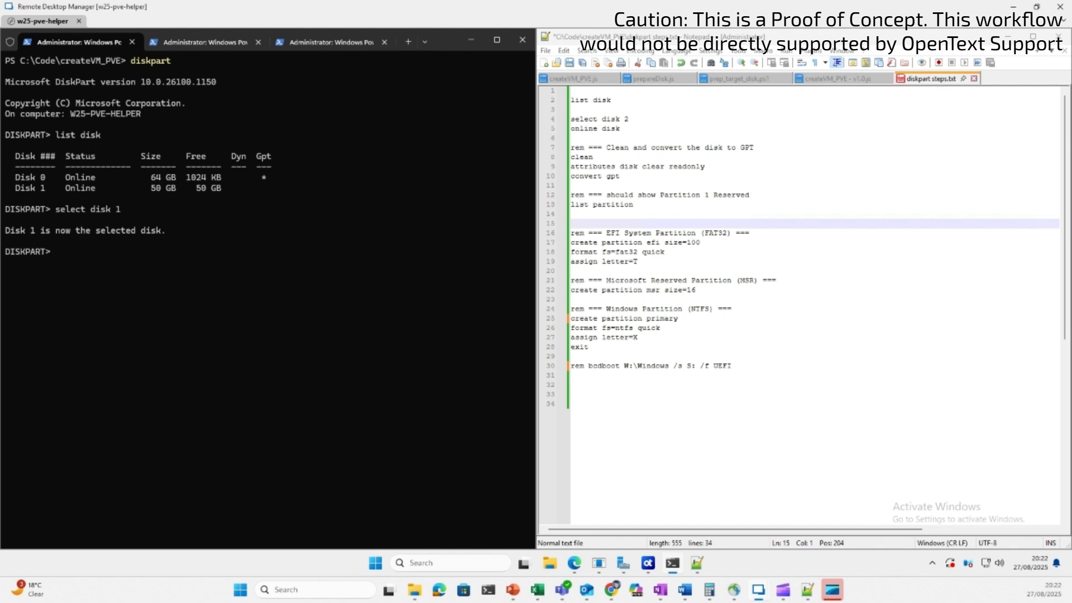
text(clean)
key(Return)
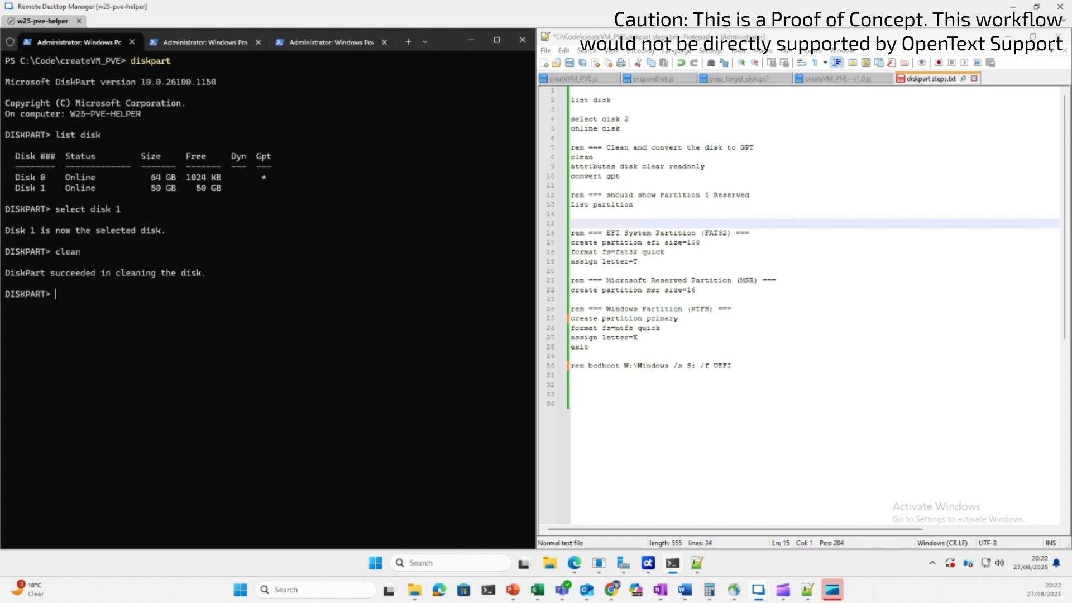
- Clear the read-only attribute of the selected disk in DiskPart and convert it to GPT
text(attributes disk clear )
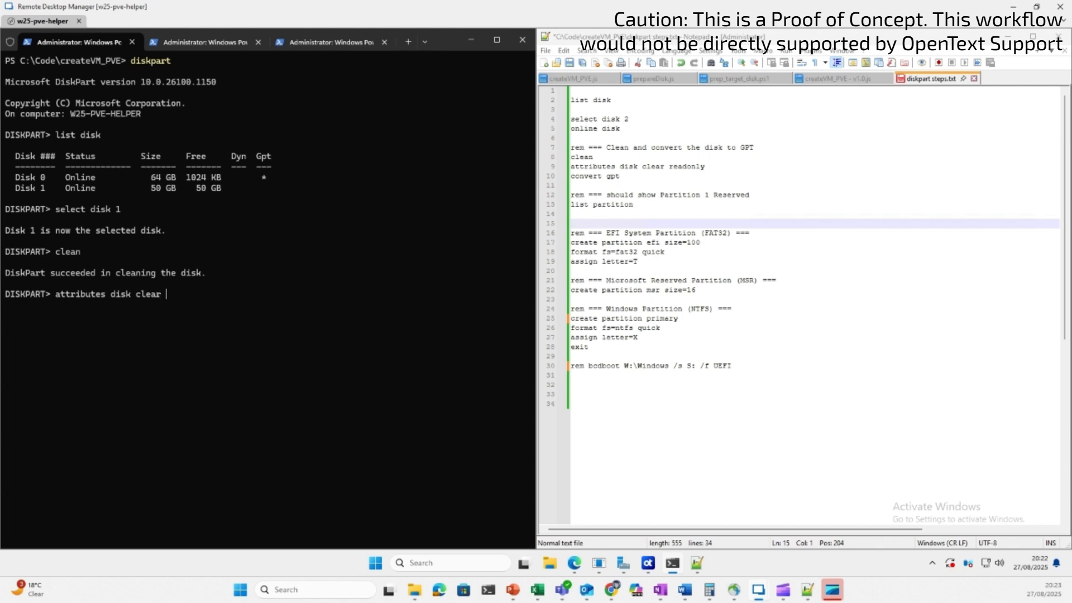
text(readonly)
key(Return)
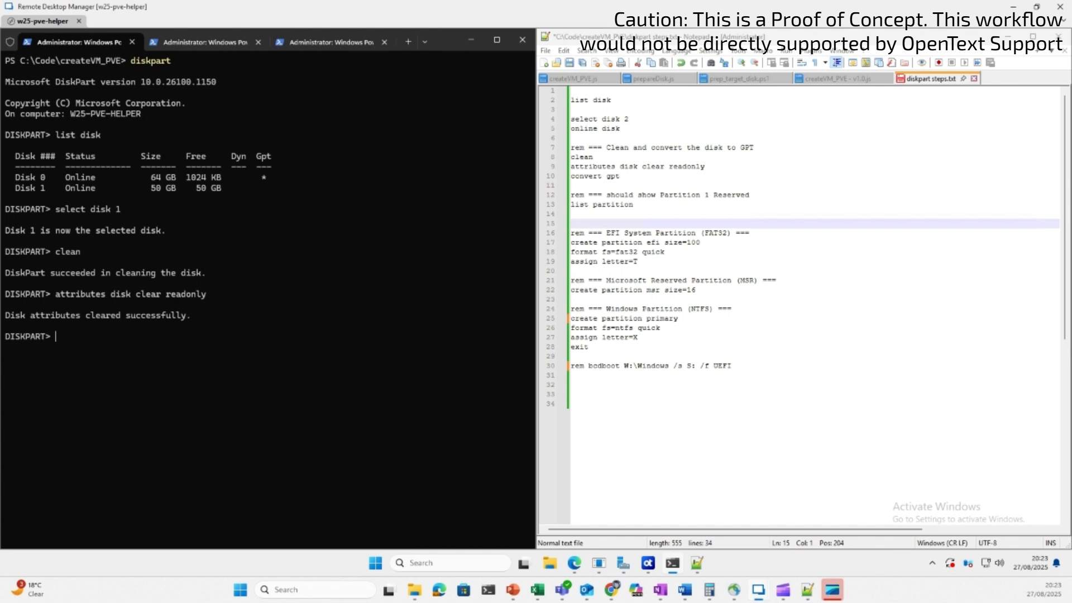
text(convert gpt)
key(Return)
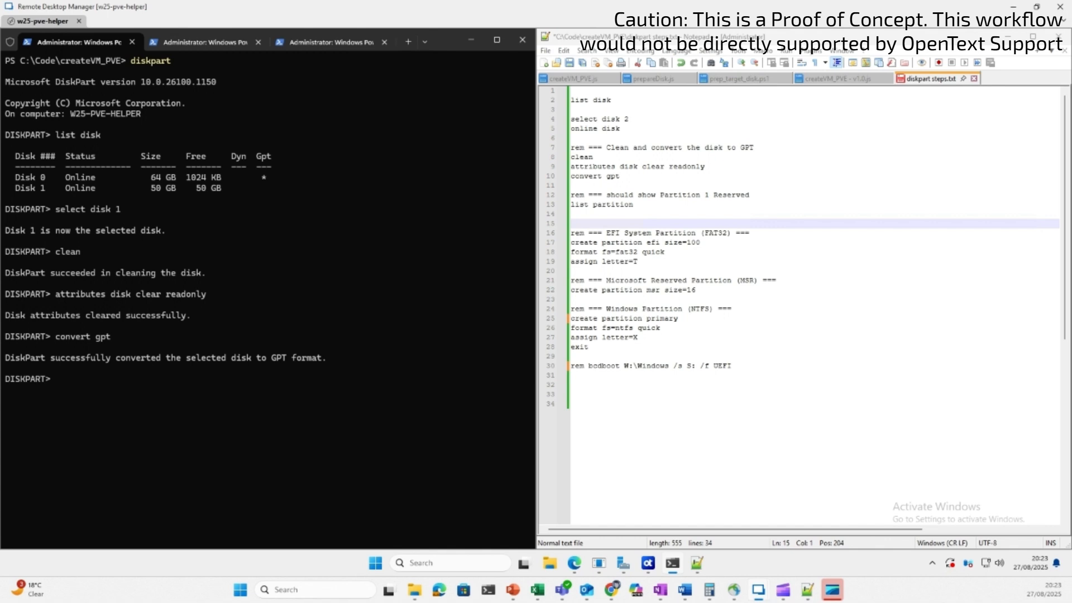
- List the disk's partitions and create an EFI partition with size=100
text(list part)
key(Return)
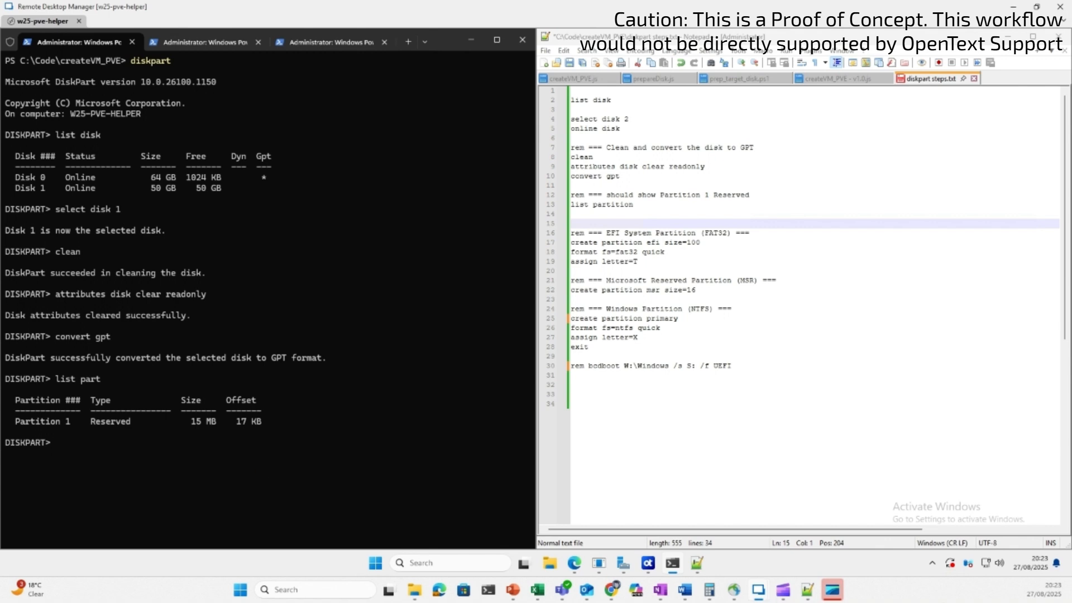
text(create part efi size=100)
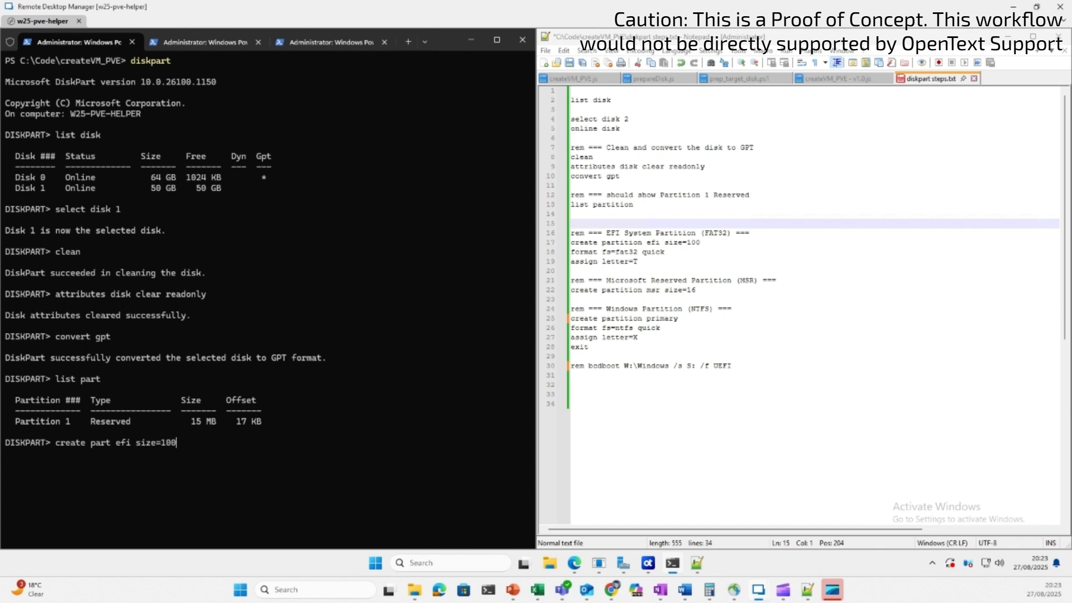
key(Return)
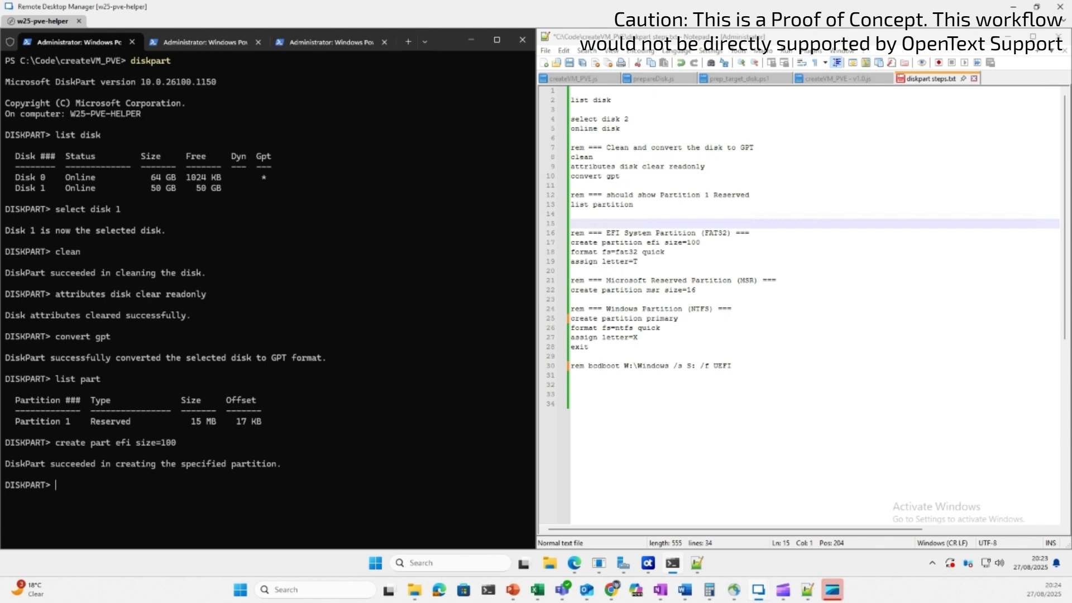
- Quick-format the EFI partition as FAT32 and assign it drive letter S
text(formar)
key(BackSpace)
text(t fs=fat32 quick)
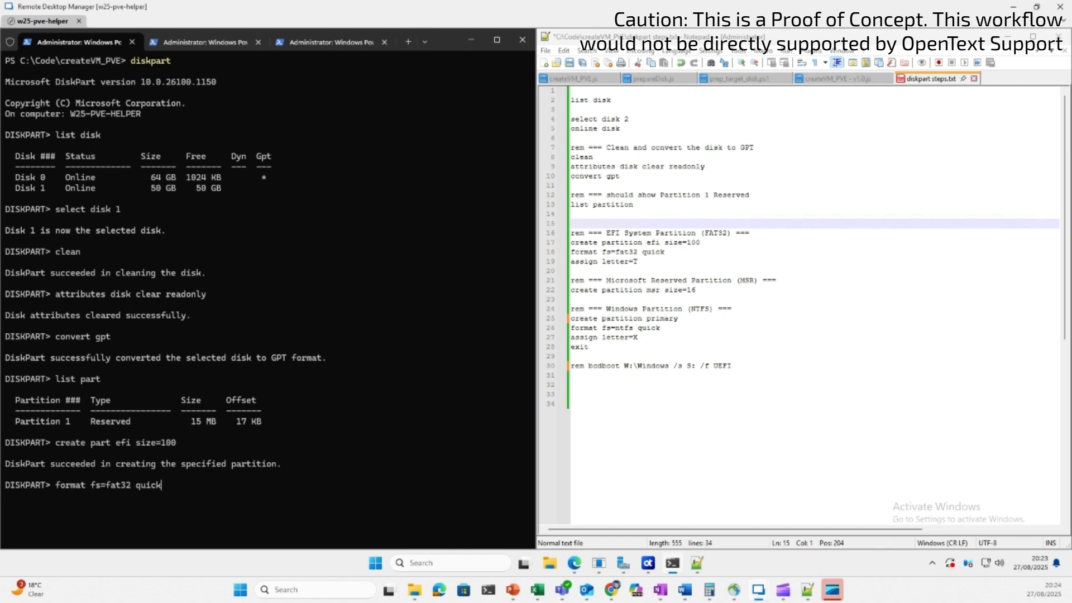
key(Return)
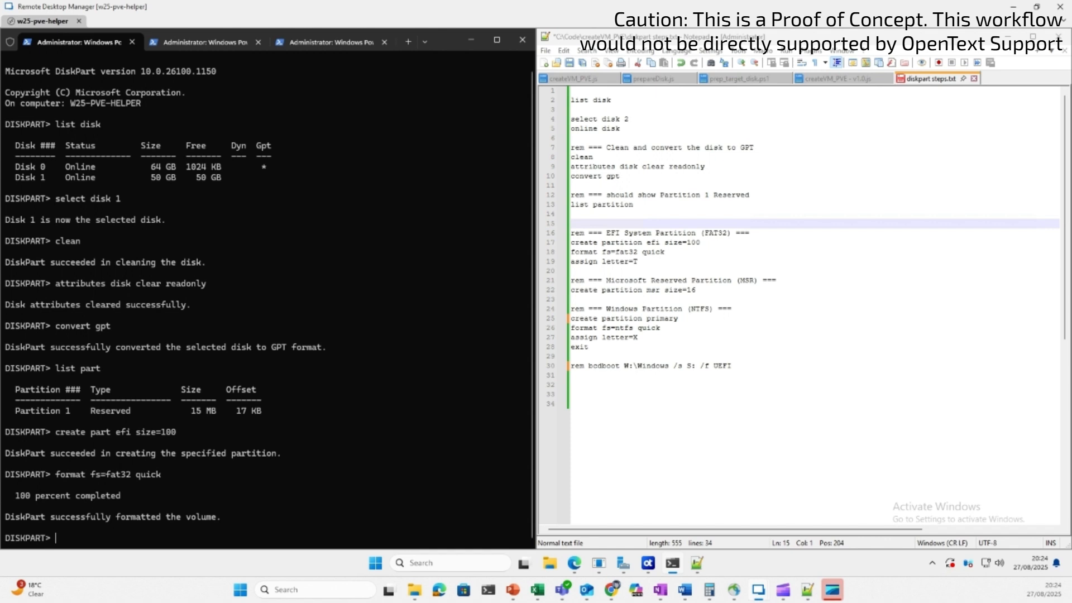
text(assign letter=S)
key(Return)
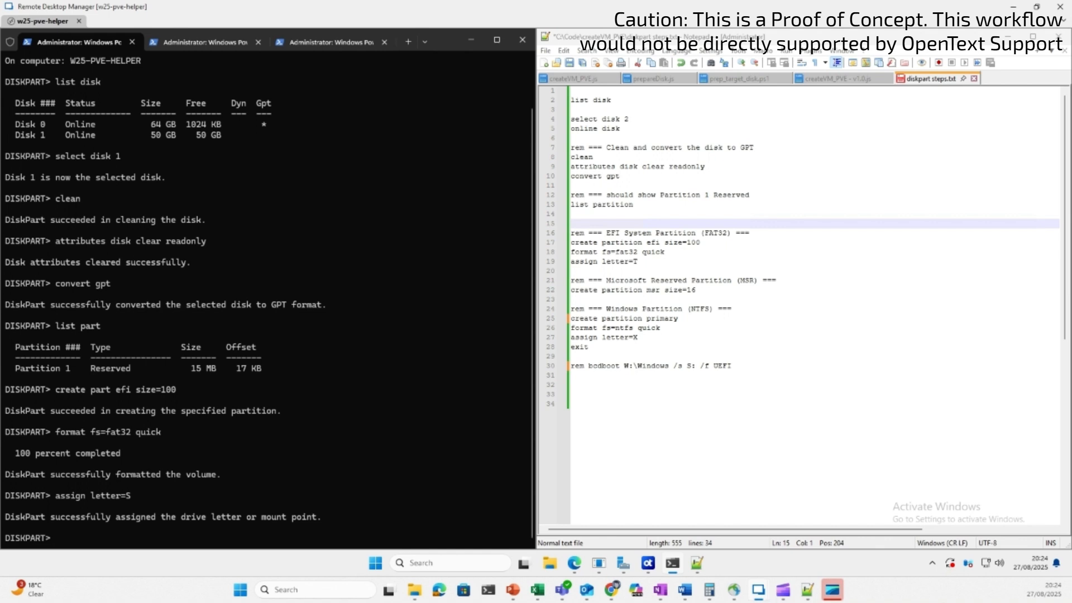
- Create an MSR partition with size=16 and a primary partition on the remaining space
text(create part msr size=16)
key(Return)
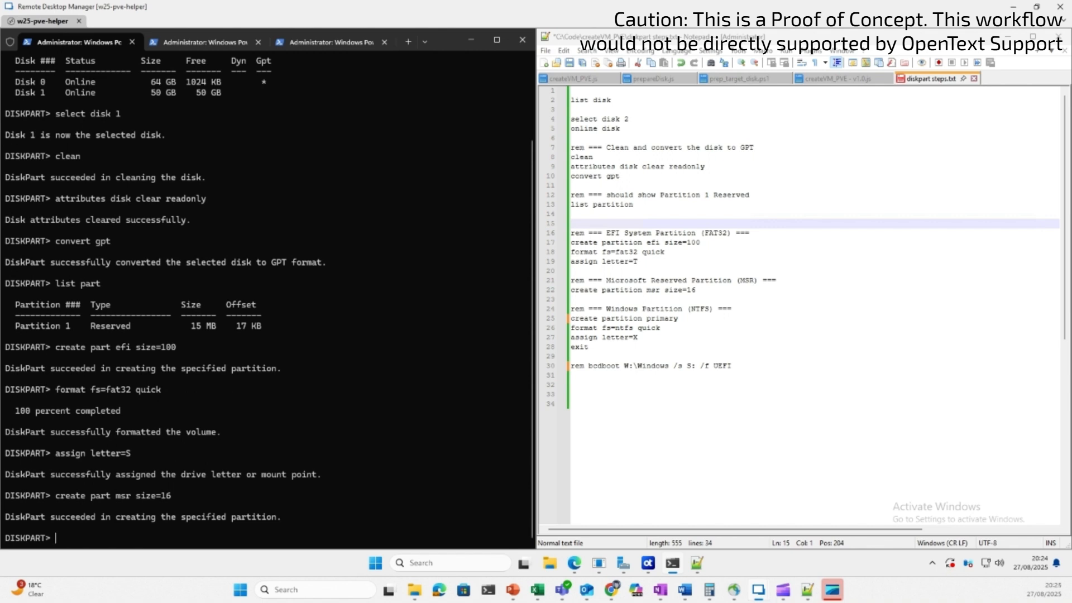
text(create part primary)
key(Return)
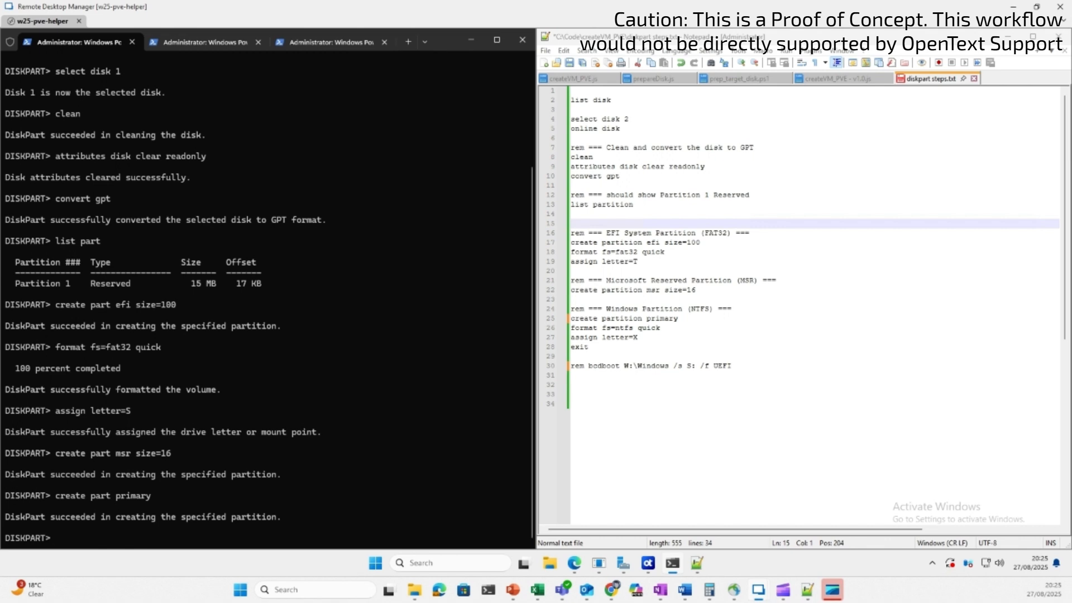
- Quick-format the primary partition as NTFS and assign it drive letter W
text(format fs=ntfs quick)
key(Return)
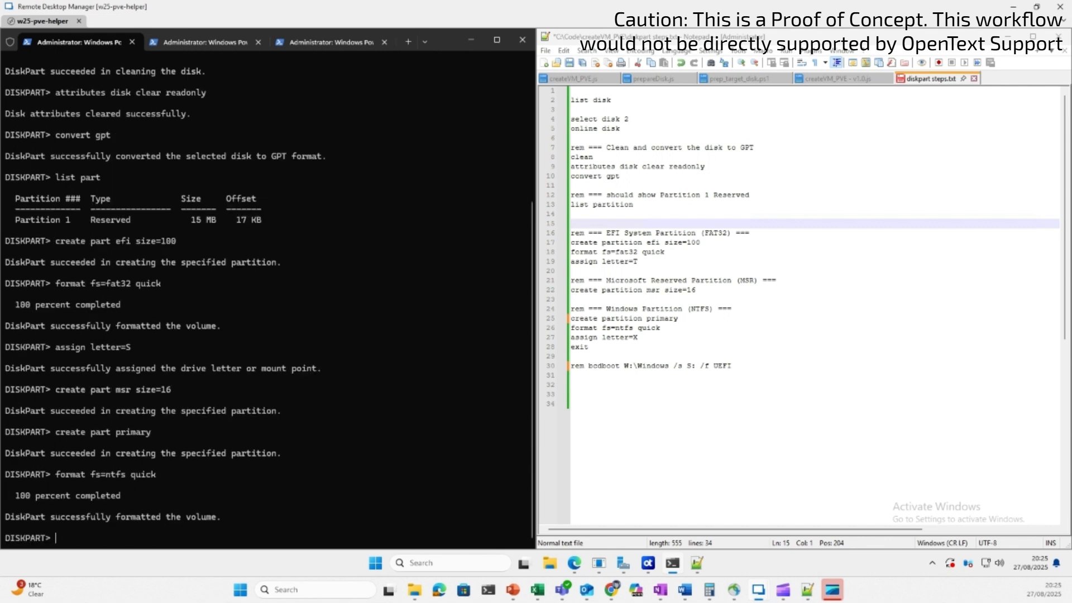
text(assign letter=S)
key(BackSpace)
text(W)
key(Return)
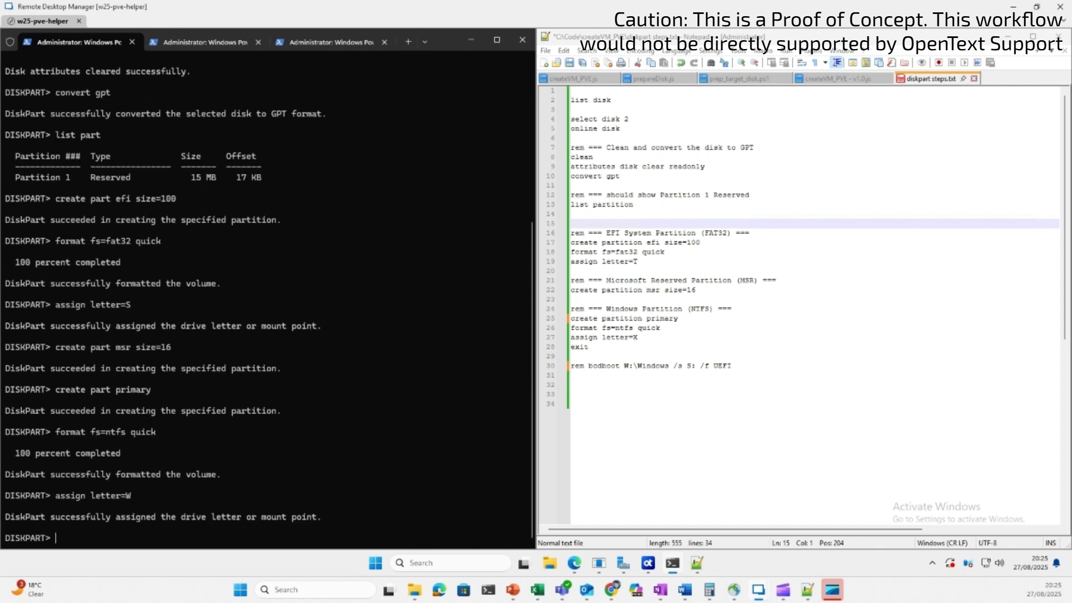
- List the volumes in DiskPart to check the drive letters of the new partitions
text(list volumes)
key(Return)
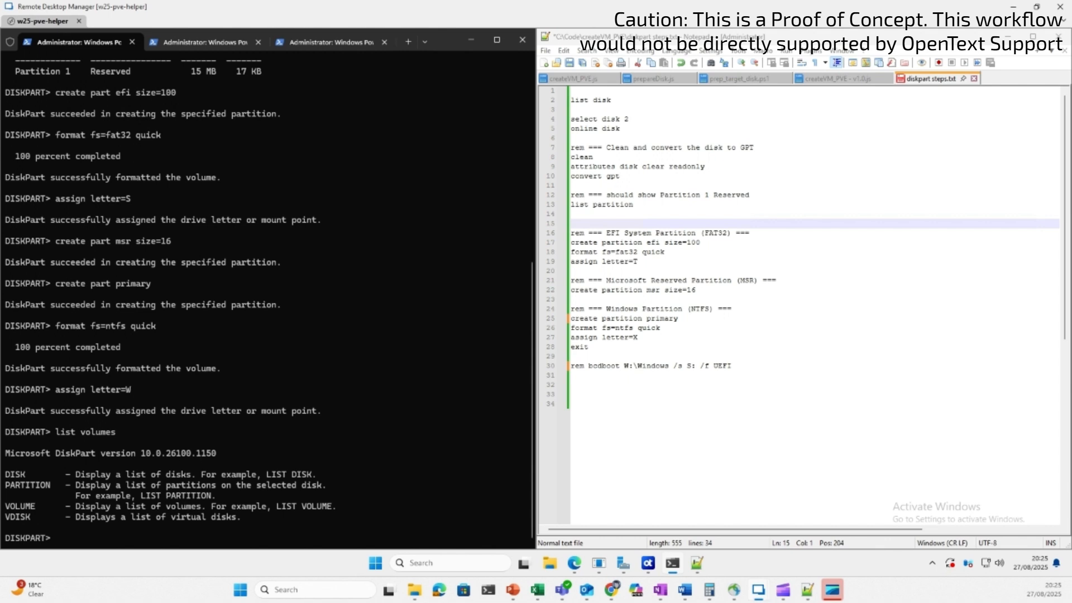
key(Up)
key(BackSpace)
key(Return)
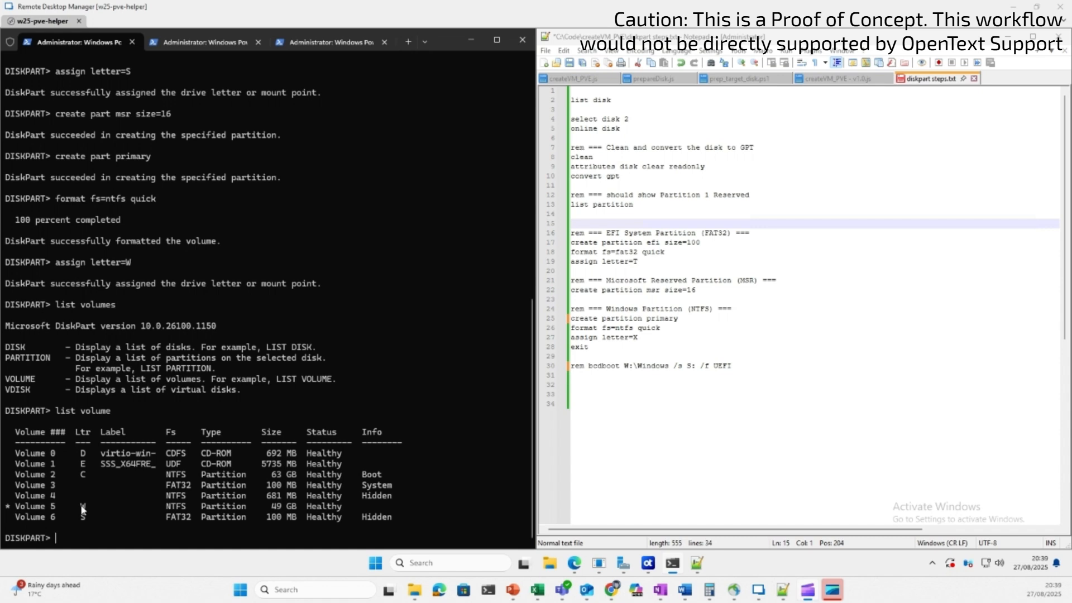
- Switch to the OpenText Replication Console and review the w25-pve-helper and w19-esx-source servers and the form for adding servers
mouse_move(584, 570)
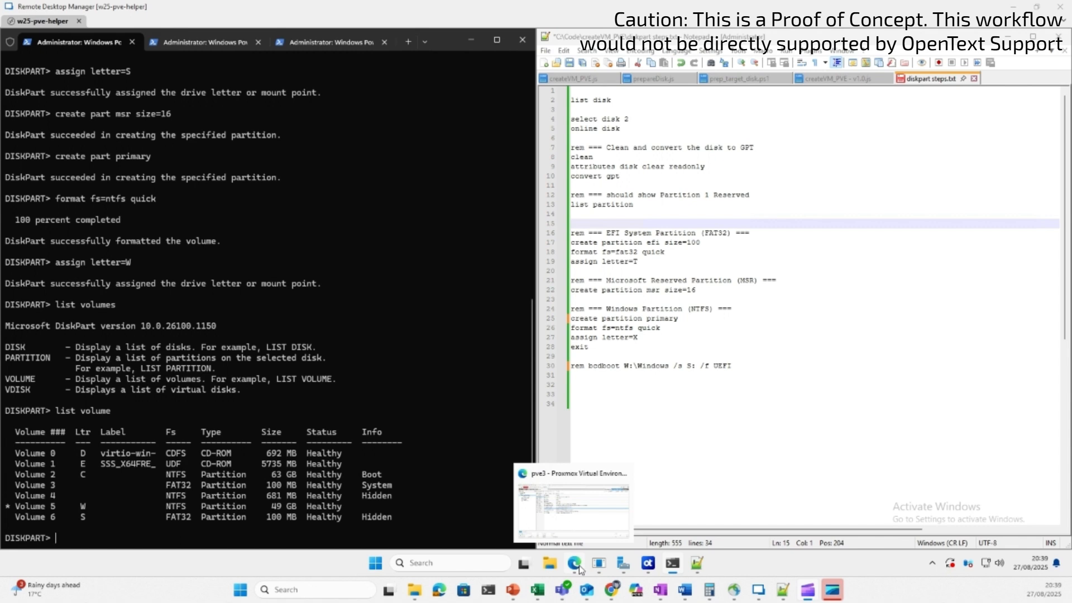
click(646, 565)
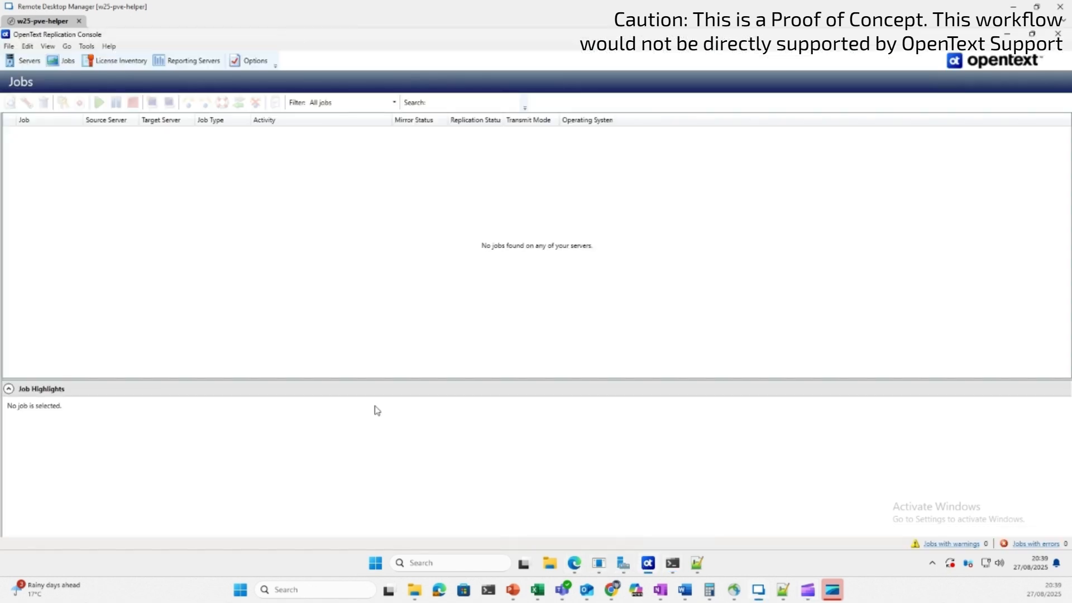
click(25, 60)
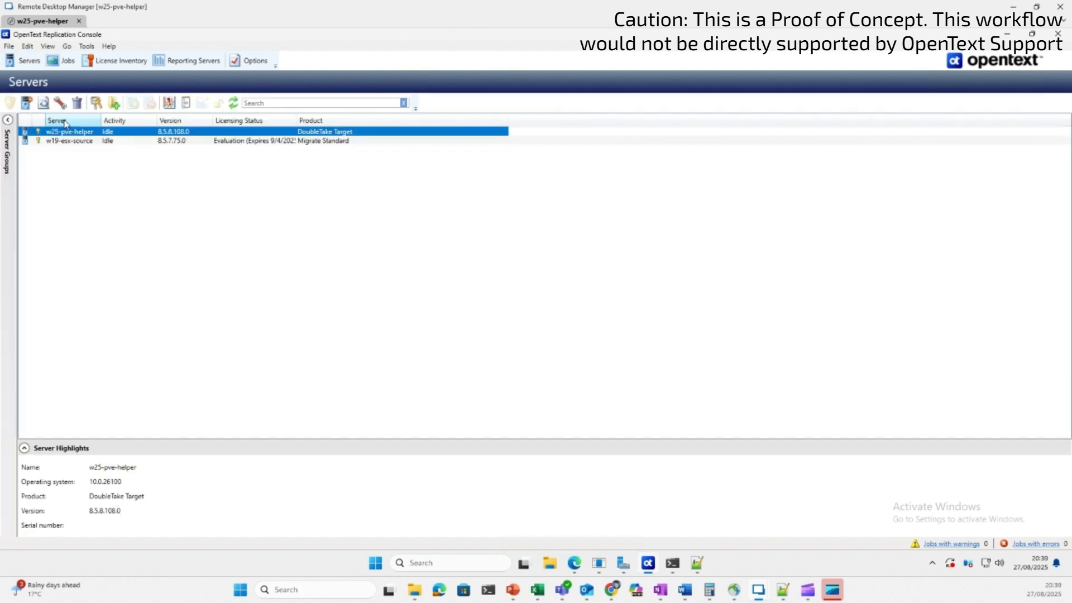
click(71, 142)
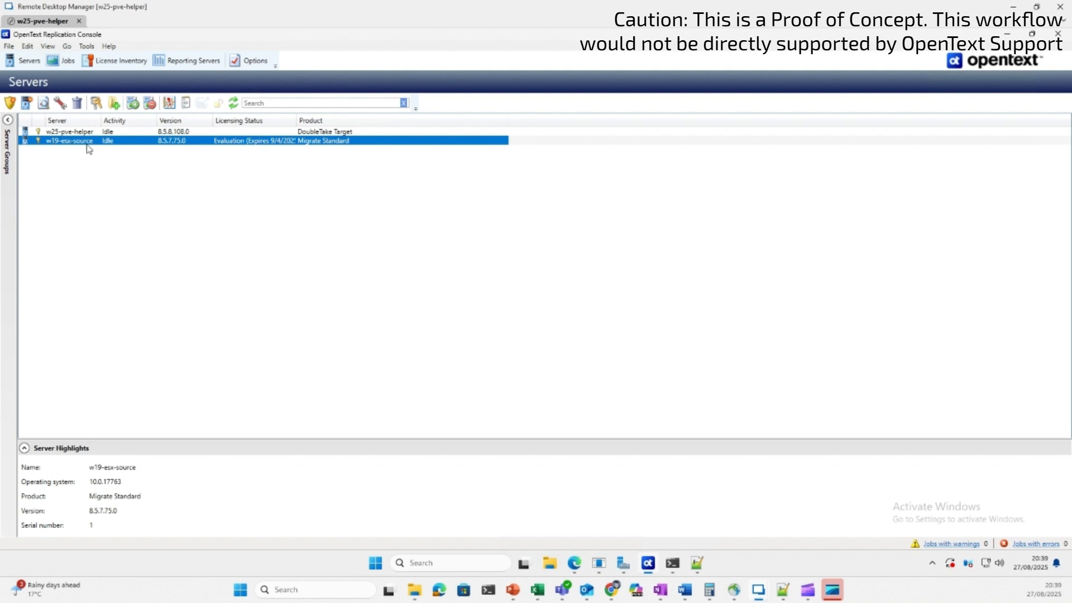
click(73, 132)
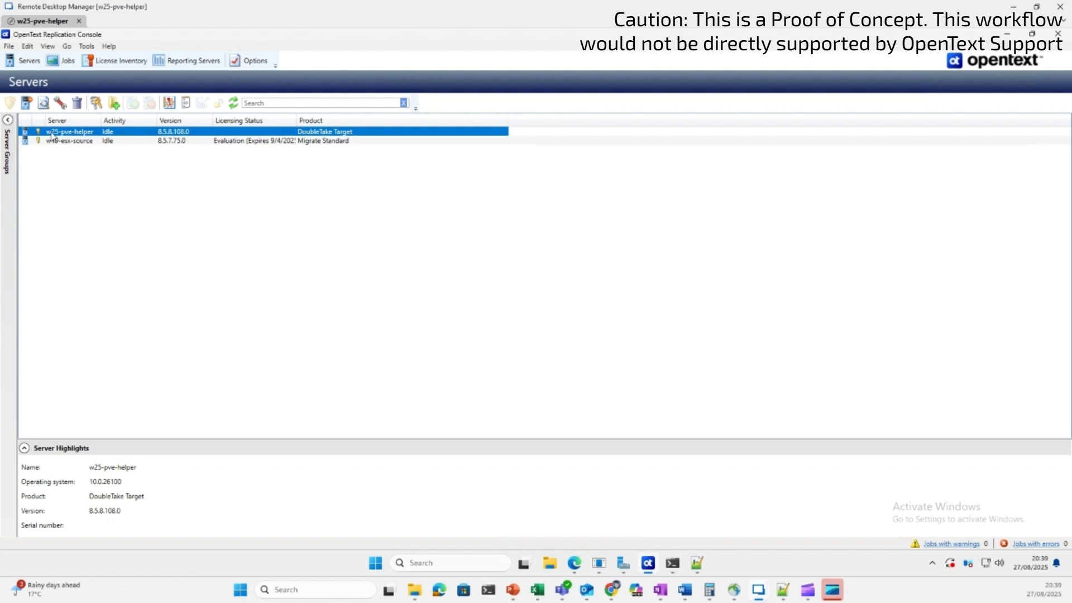
click(24, 109)
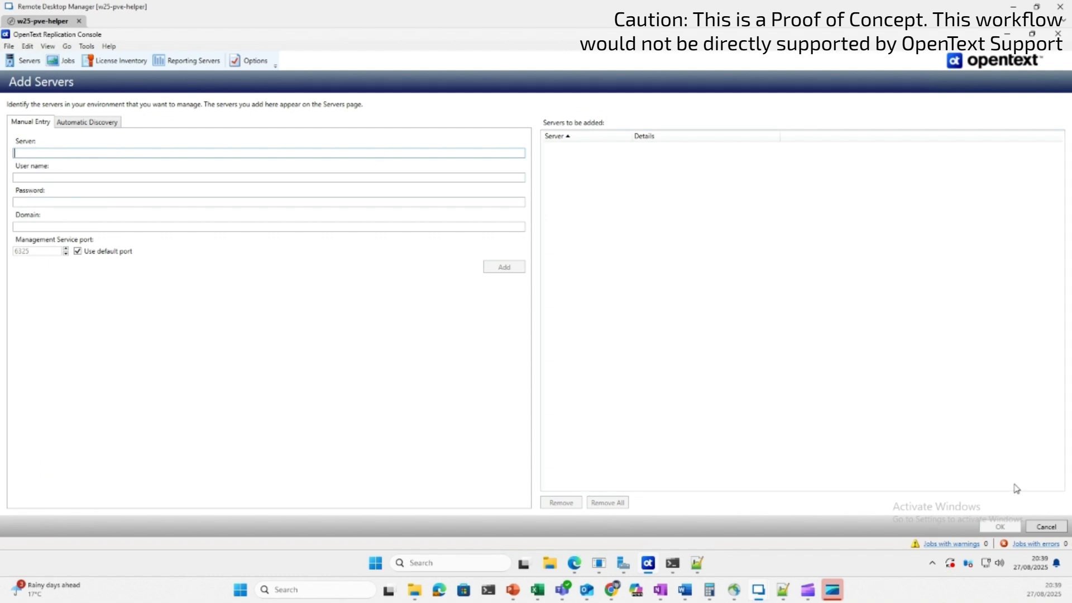
click(1040, 529)
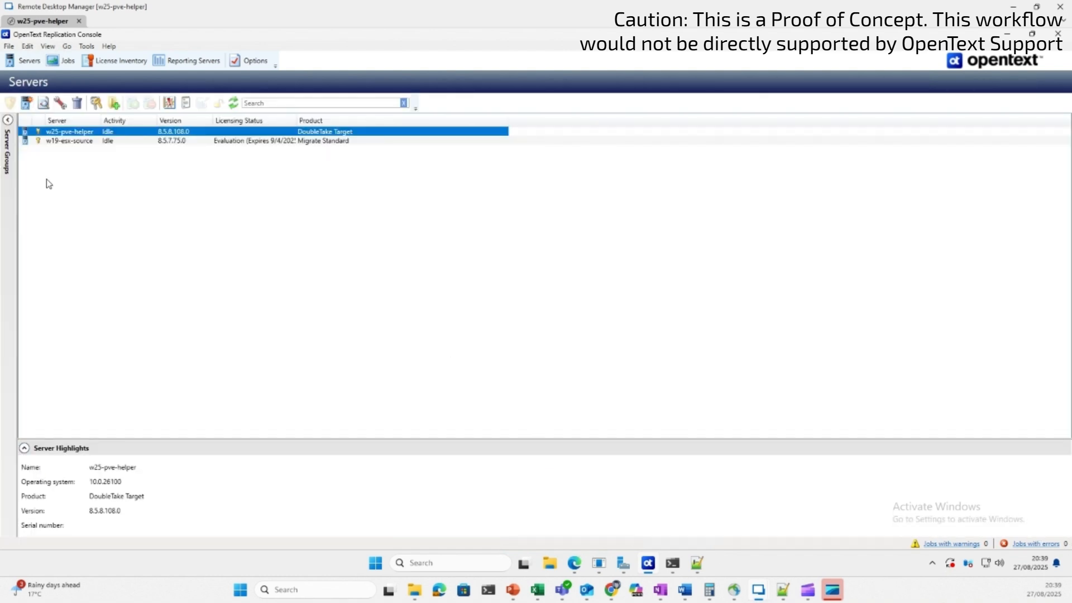
- Start a migration of w19-esx-source and choose the Files and Folders Migration workload type
click(71, 142)
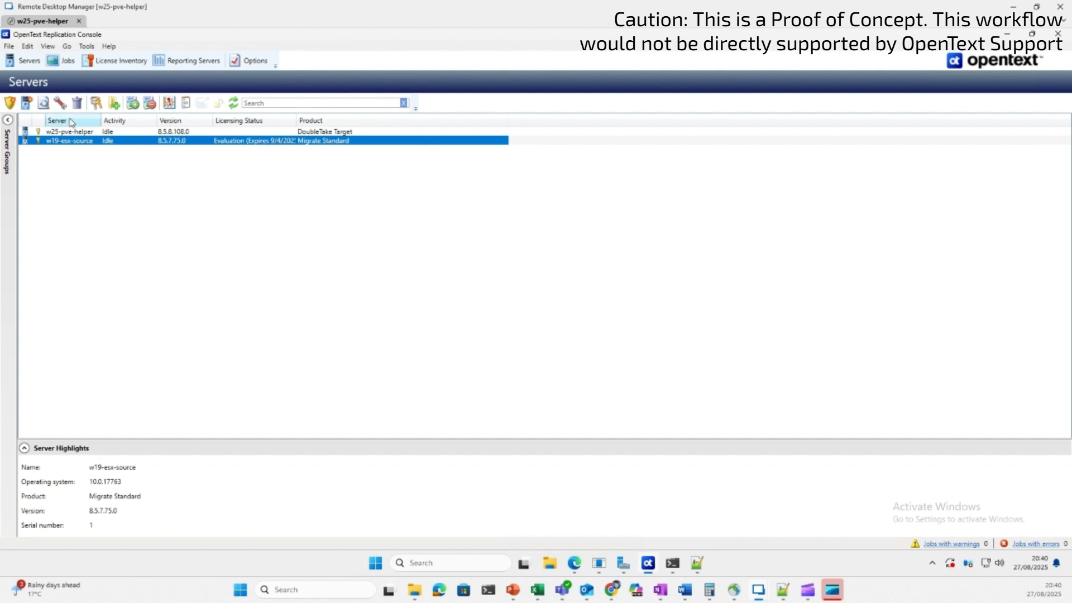
right_click(91, 144)
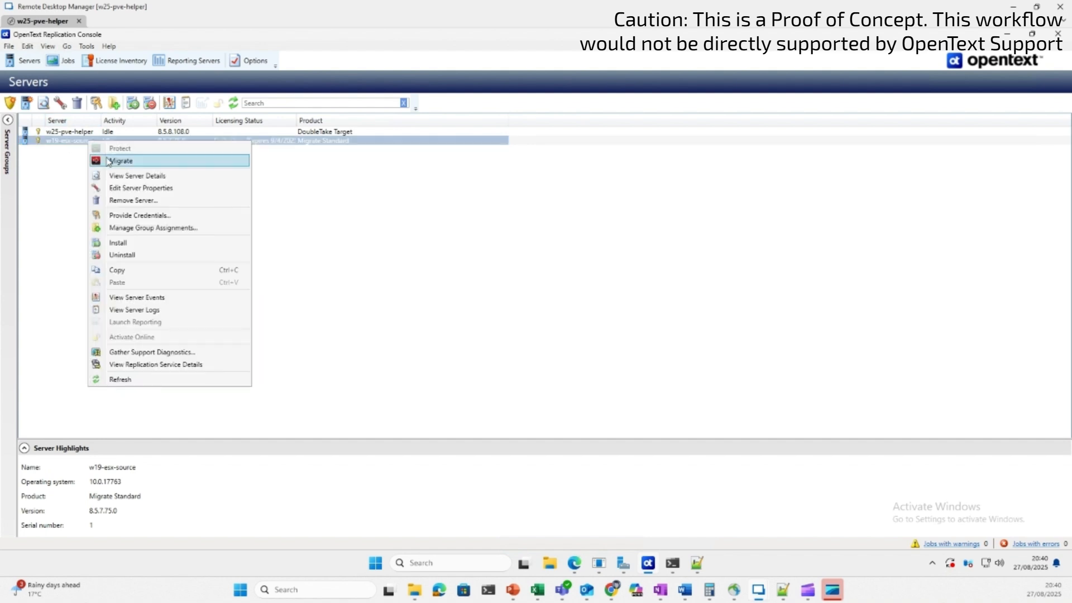
click(139, 164)
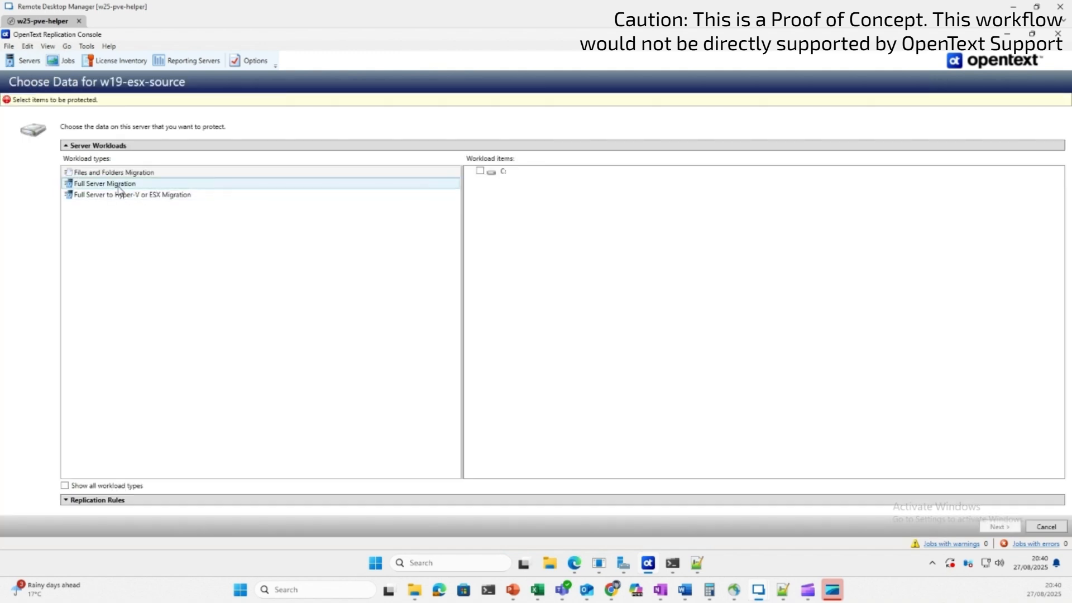
click(120, 173)
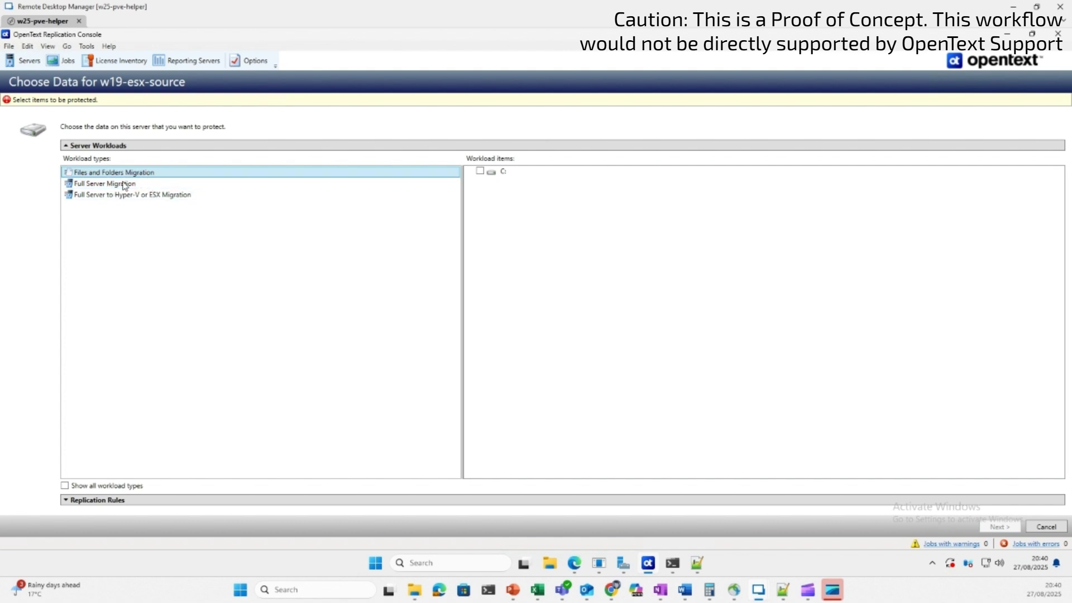
click(158, 197)
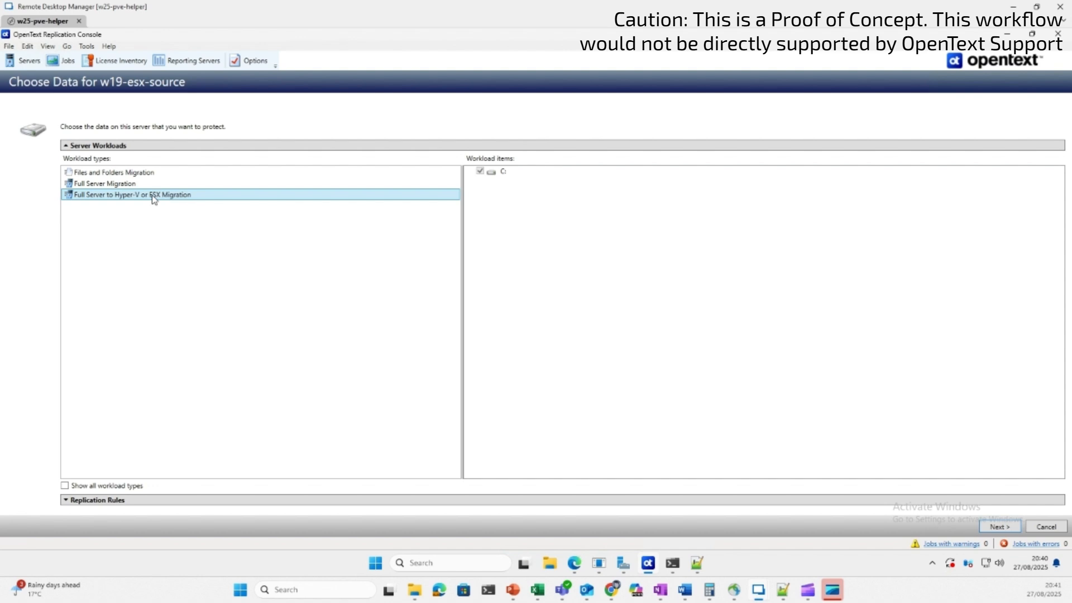
click(125, 174)
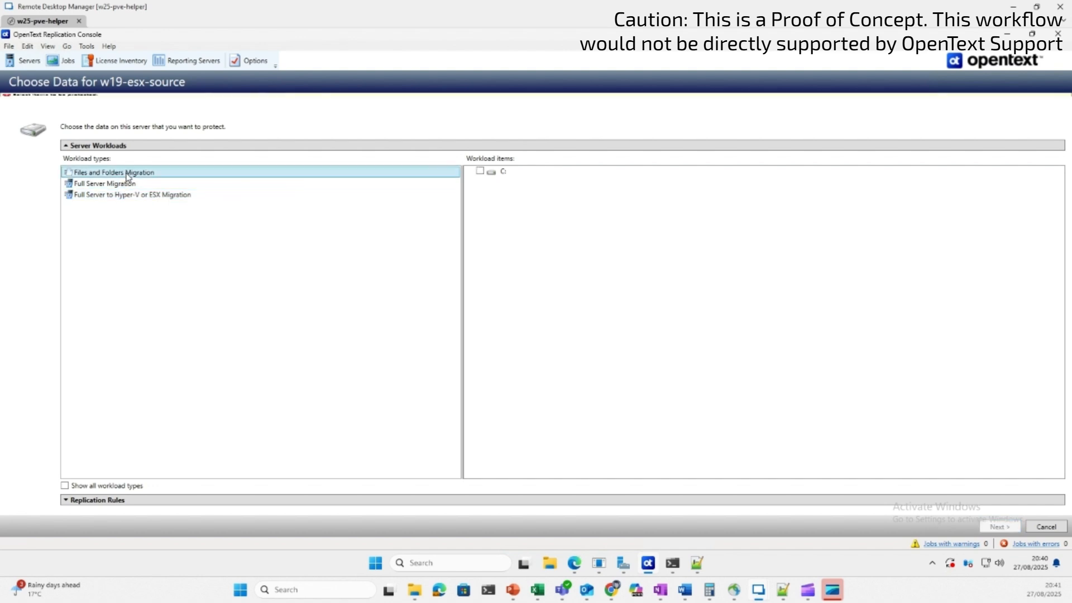
- Include the C: volume in the migration workload and display its replication rules
click(89, 500)
click(67, 182)
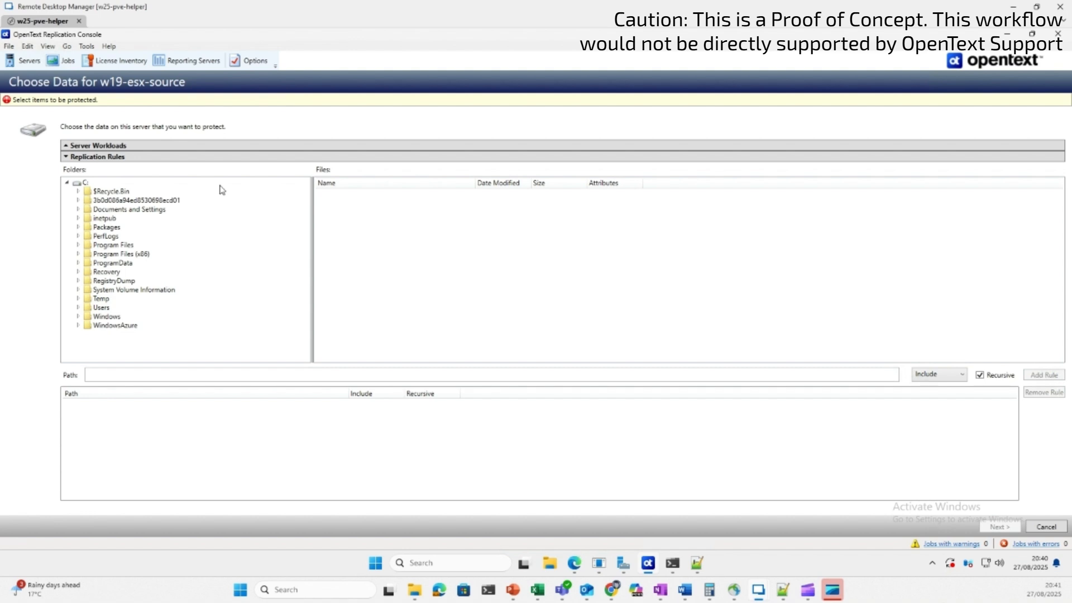
click(89, 146)
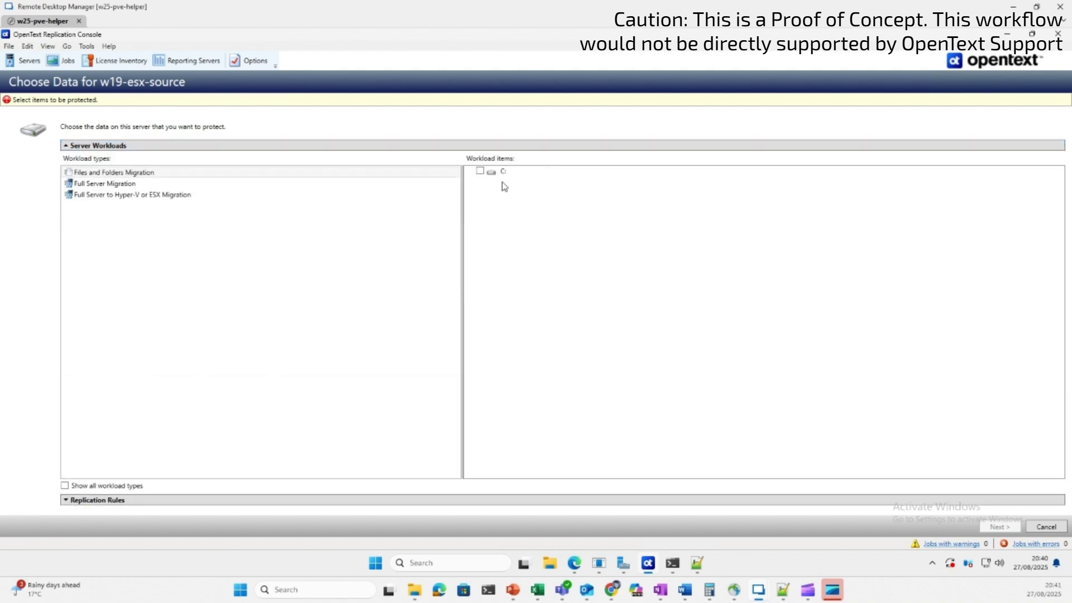
click(480, 171)
click(81, 502)
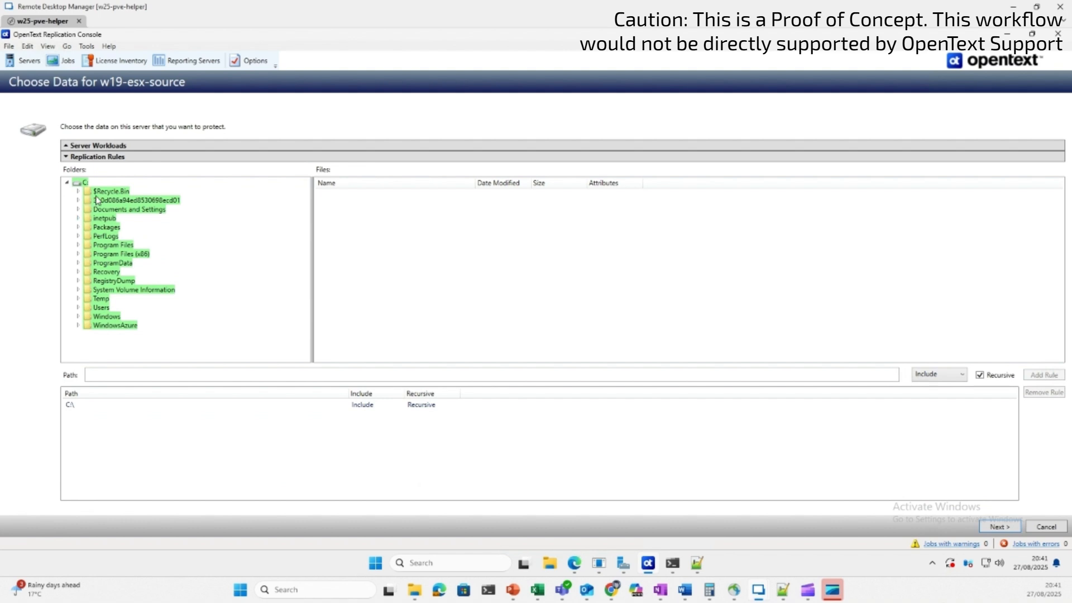
- Add a recursive exclude rule for C:\$Recycle.Bin
click(103, 192)
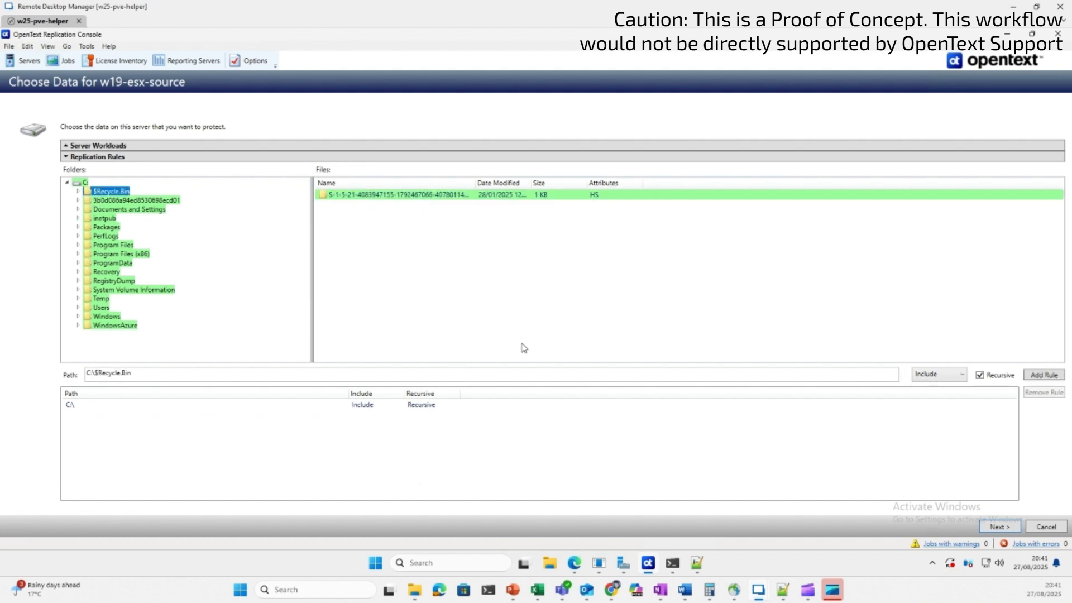
click(957, 375)
click(948, 400)
click(1043, 375)
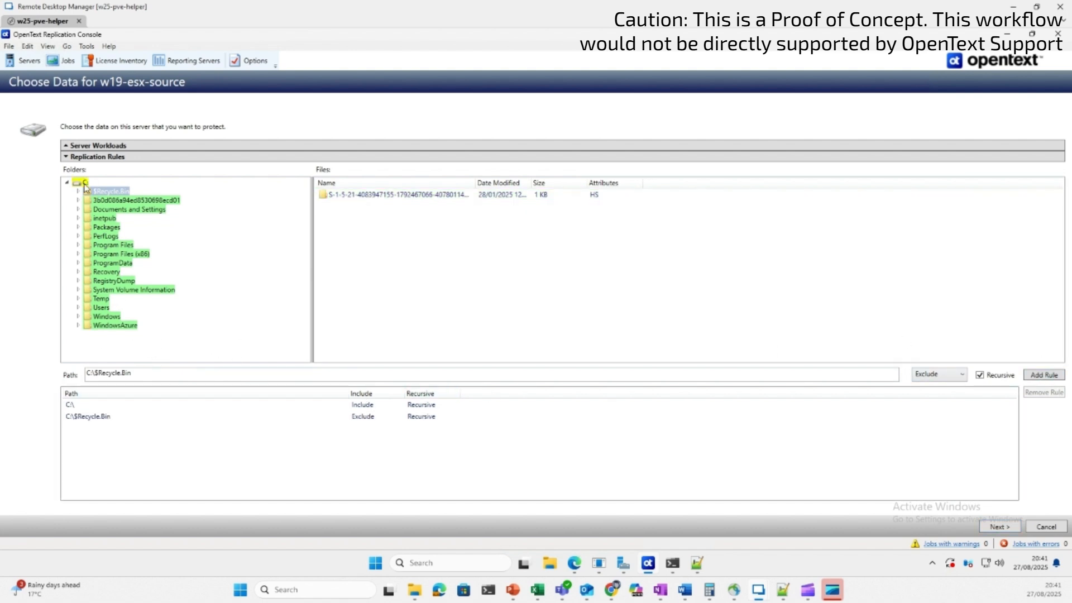
- Add a recursive exclude rule for C:\pagefile.sys to the replication rules
click(84, 182)
scroll(393, 322, down, 1)
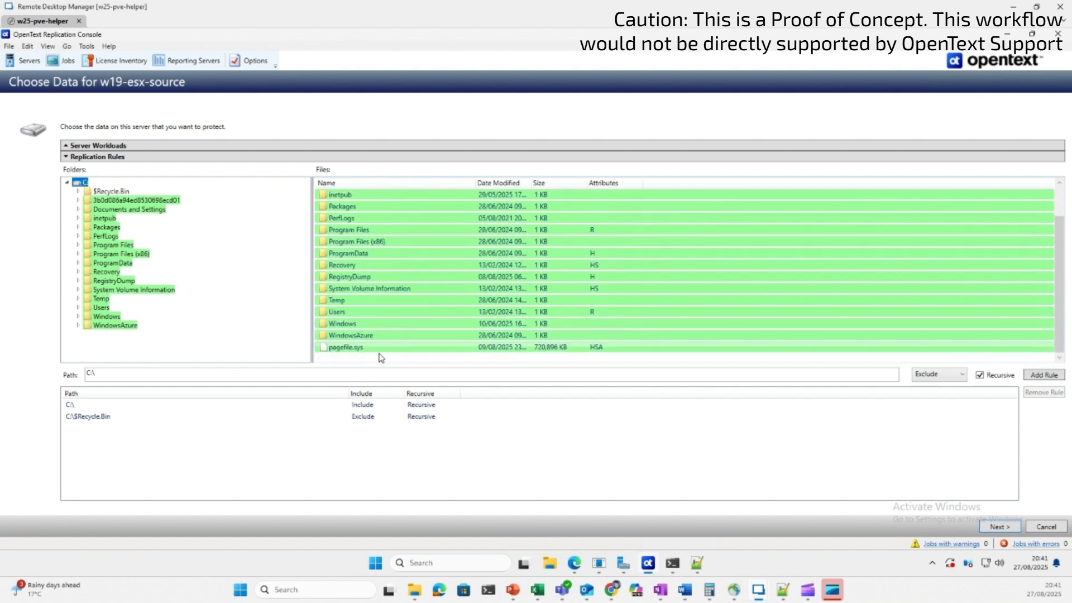
click(384, 347)
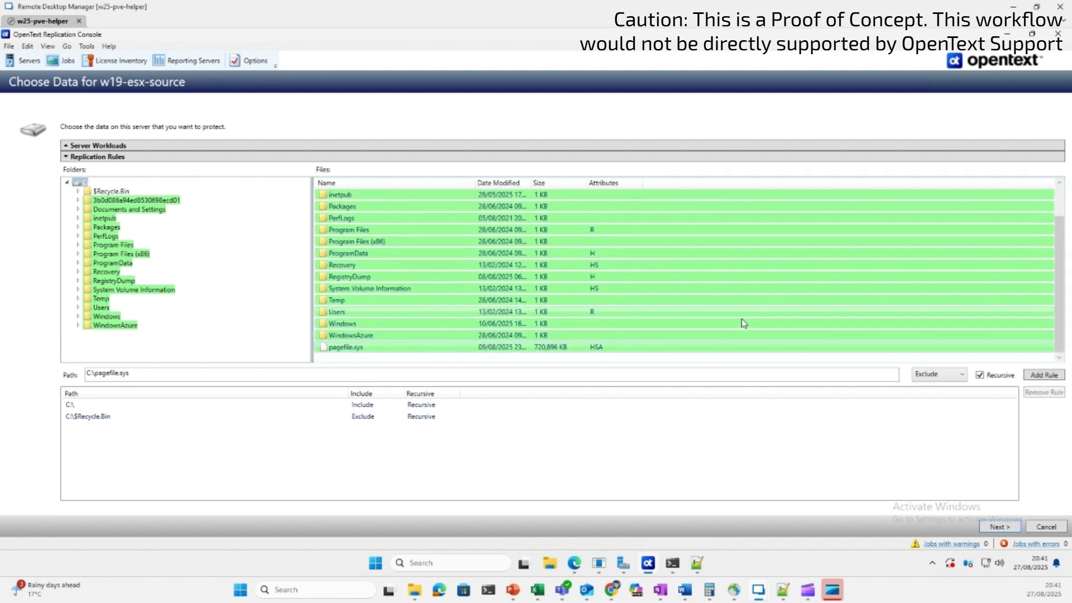
click(1044, 374)
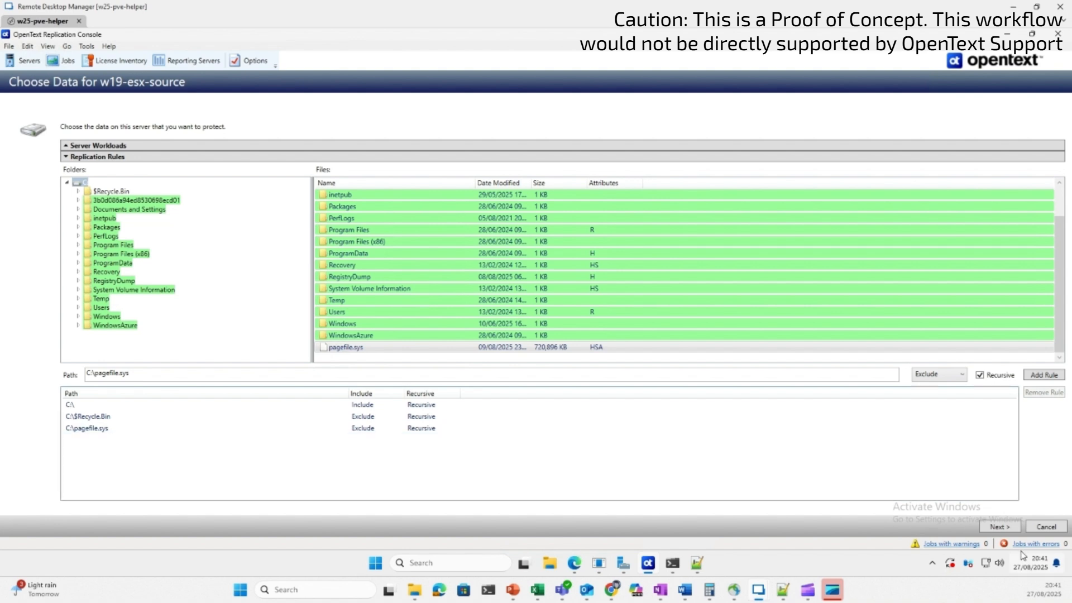
- Accept the chosen data and set w25-pve-helper as the target server for the migration
click(1000, 527)
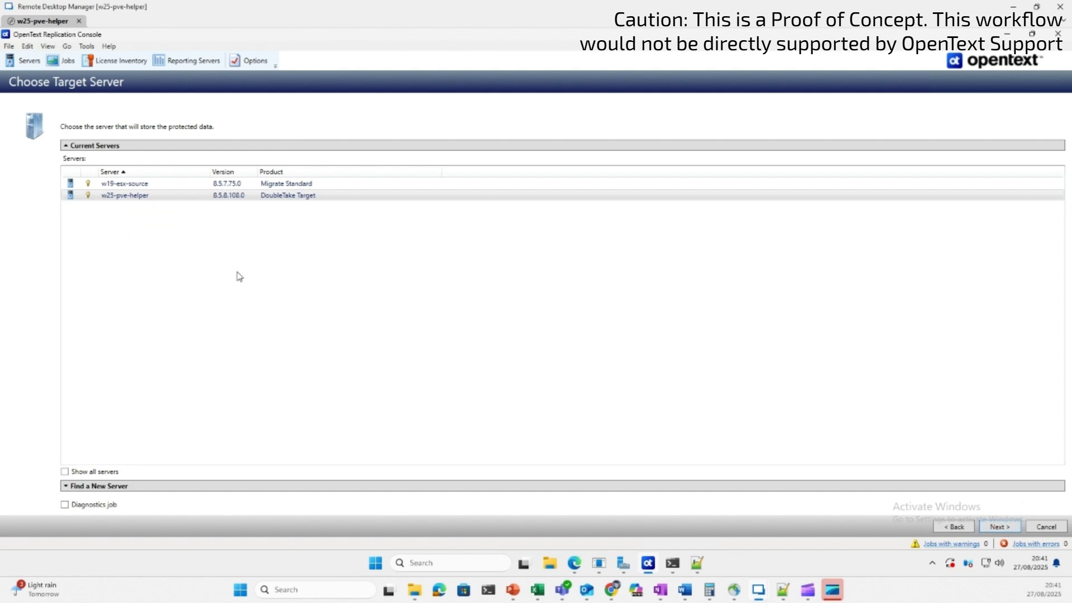
click(153, 195)
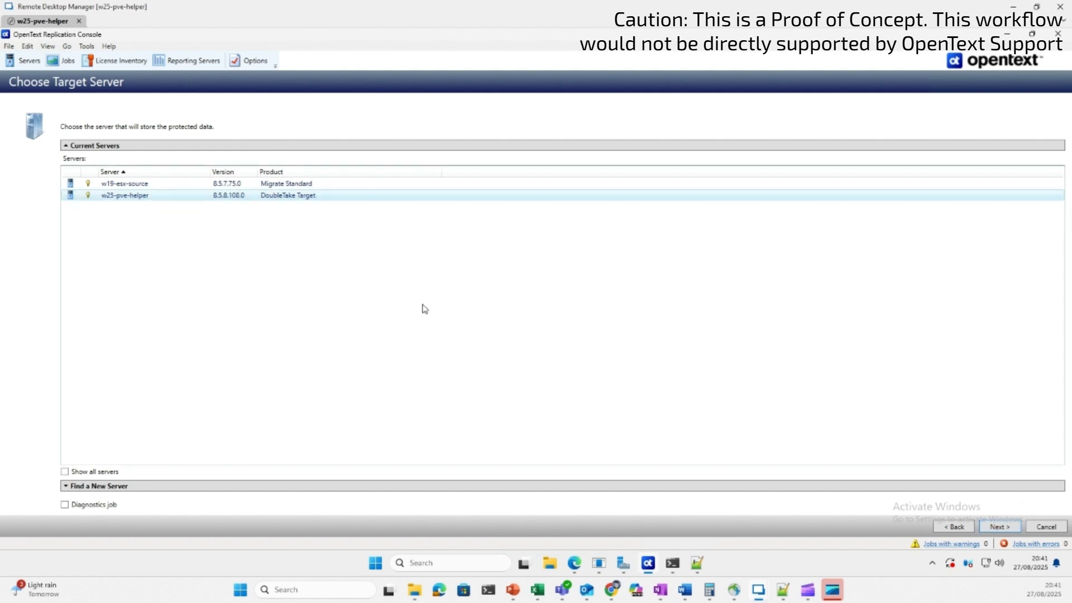
click(985, 529)
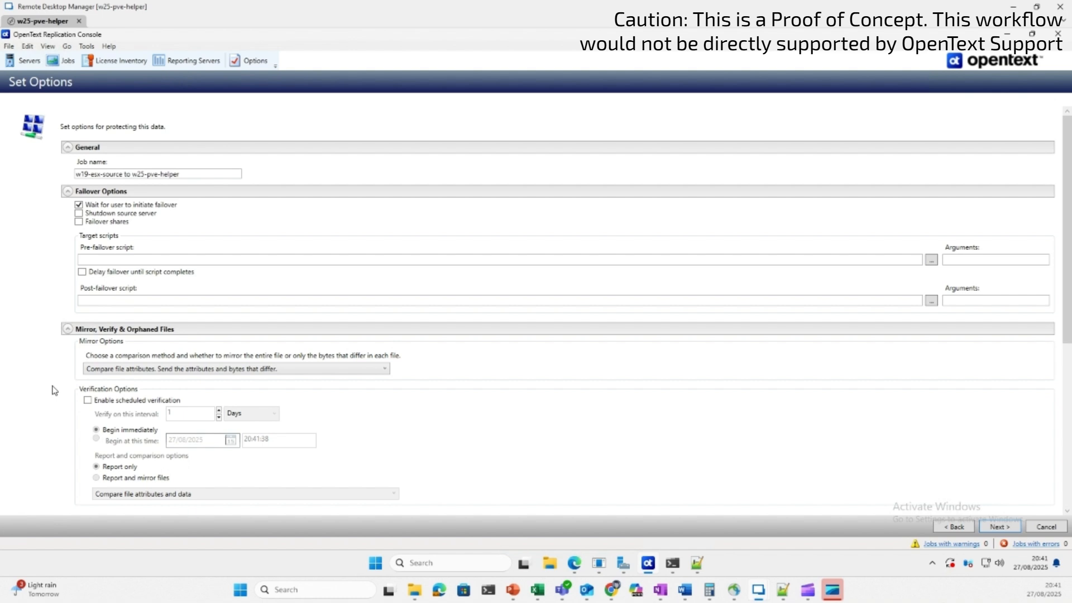
- Map the source path C:\ to the target path W:\ on w25-pve-helper
scroll(54, 390, down, 3)
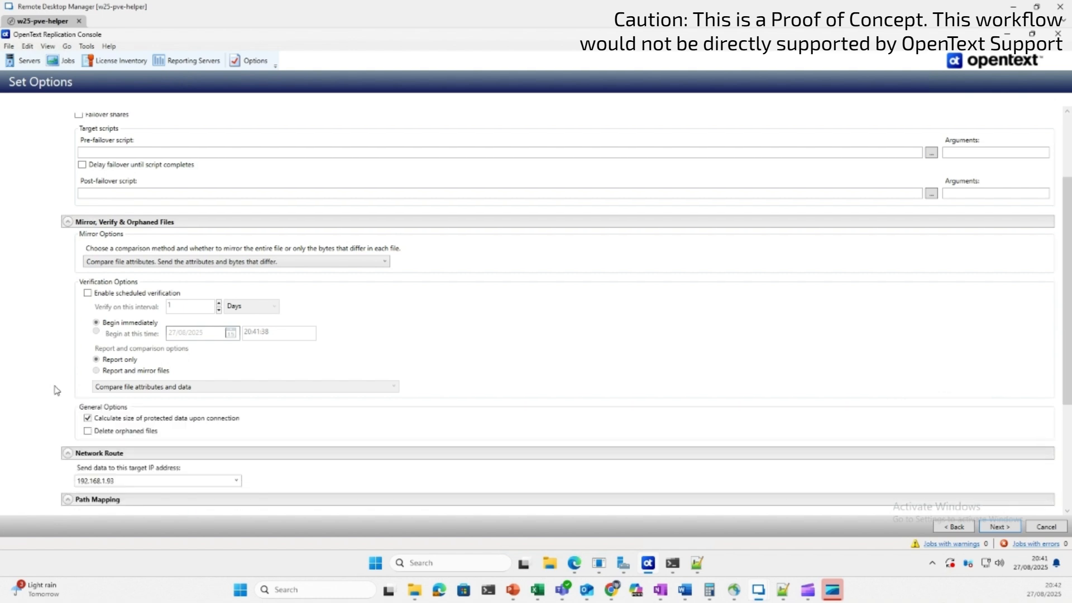
scroll(54, 390, down, 4)
click(235, 379)
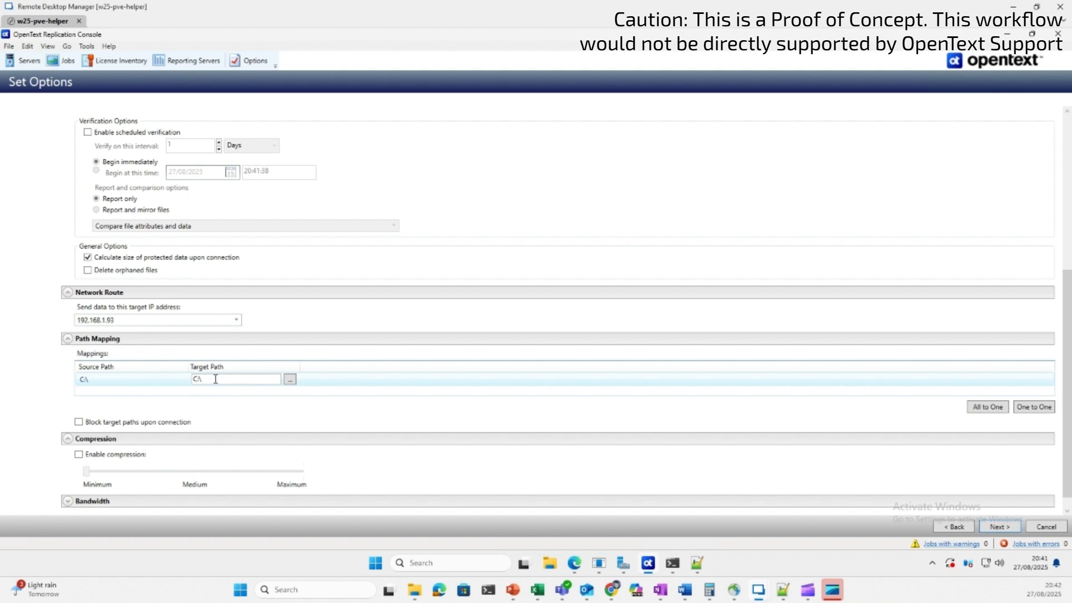
click(291, 378)
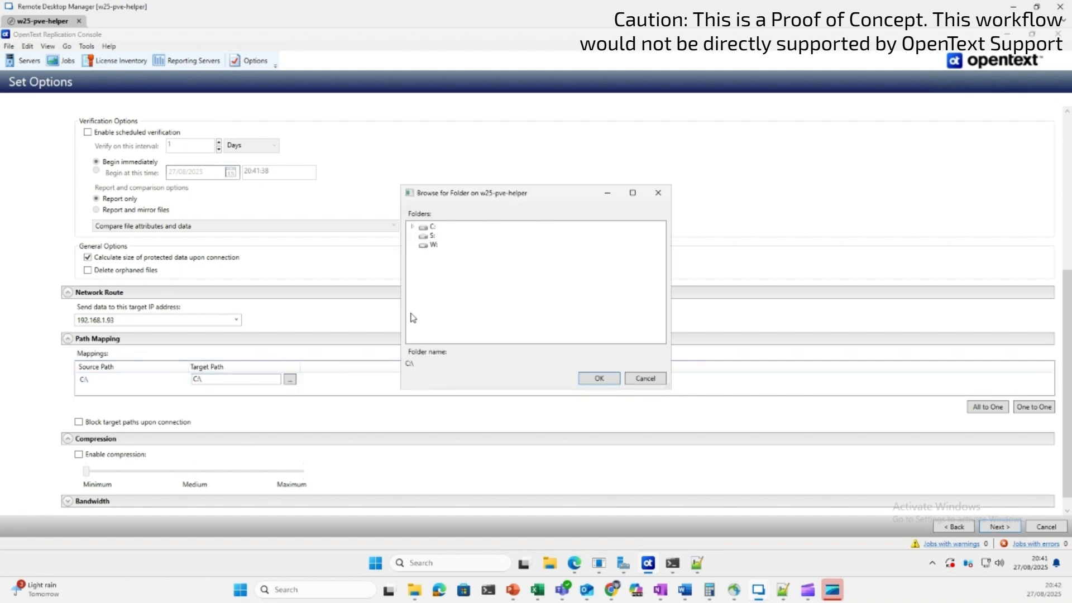
click(432, 245)
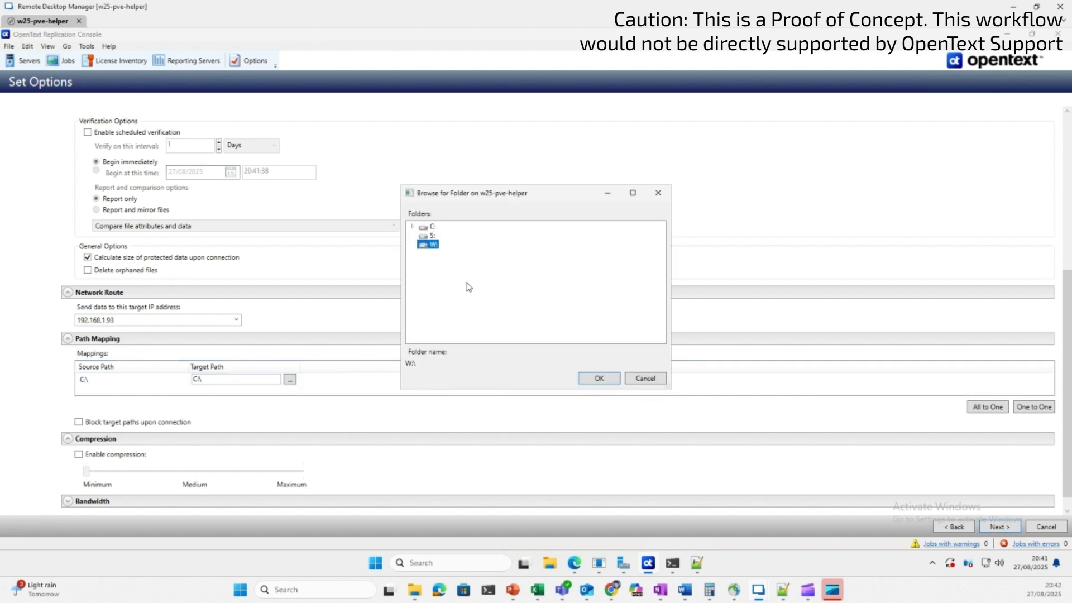
click(598, 380)
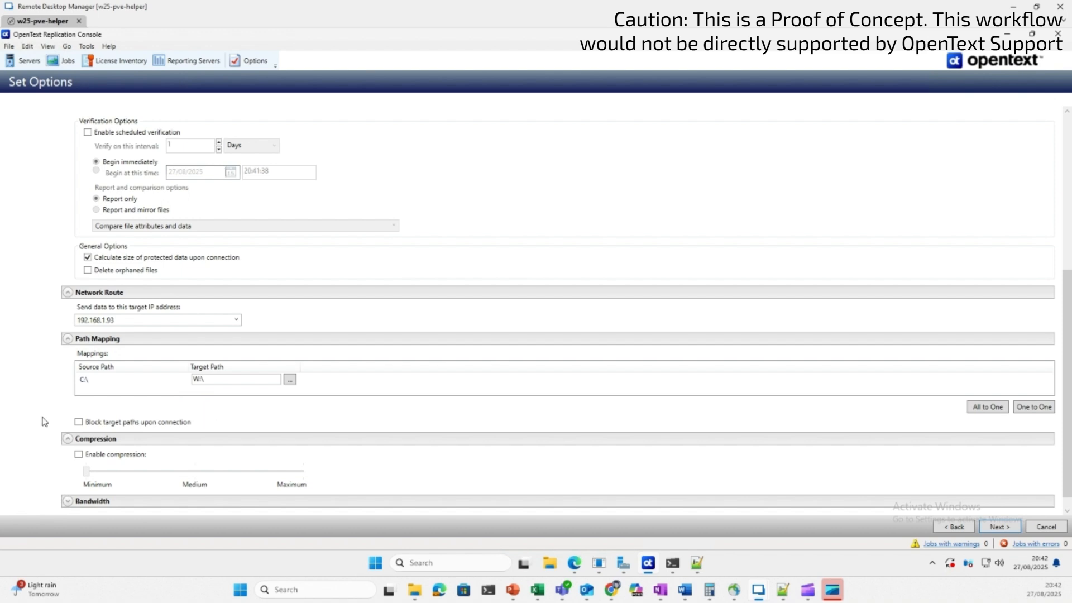
- Enable compression at the Medium level and finish the setup to start the migration job
scroll(44, 422, down, 1)
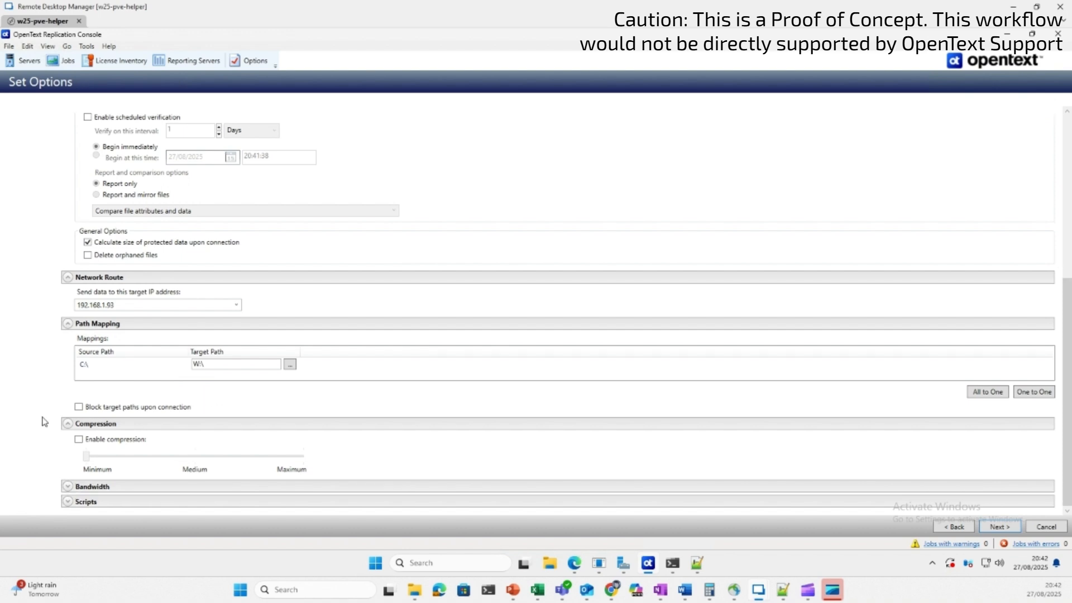
click(79, 439)
click(196, 458)
click(1001, 527)
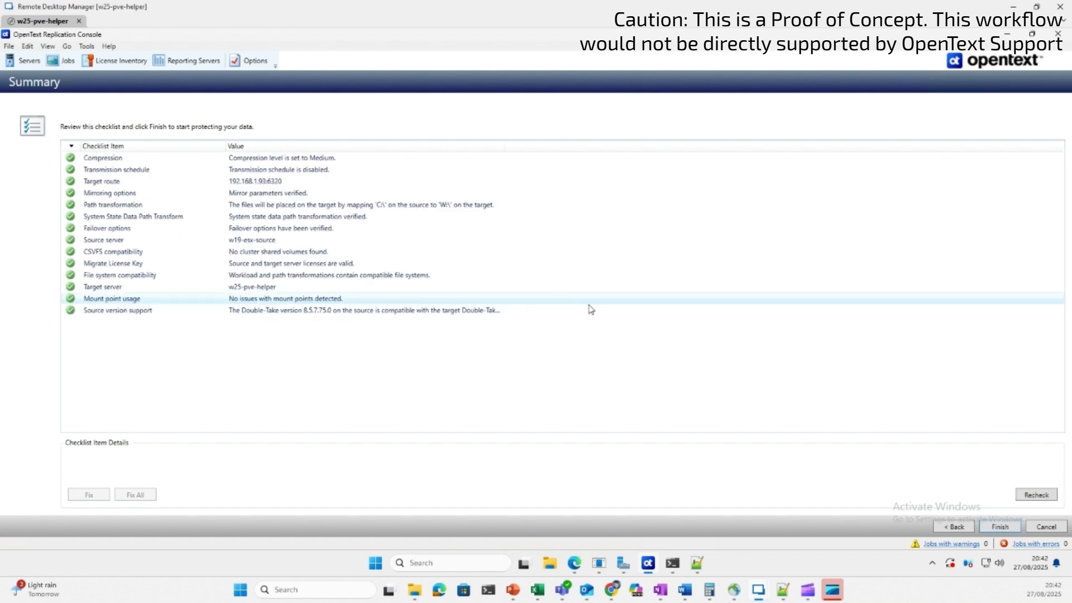
click(1001, 527)
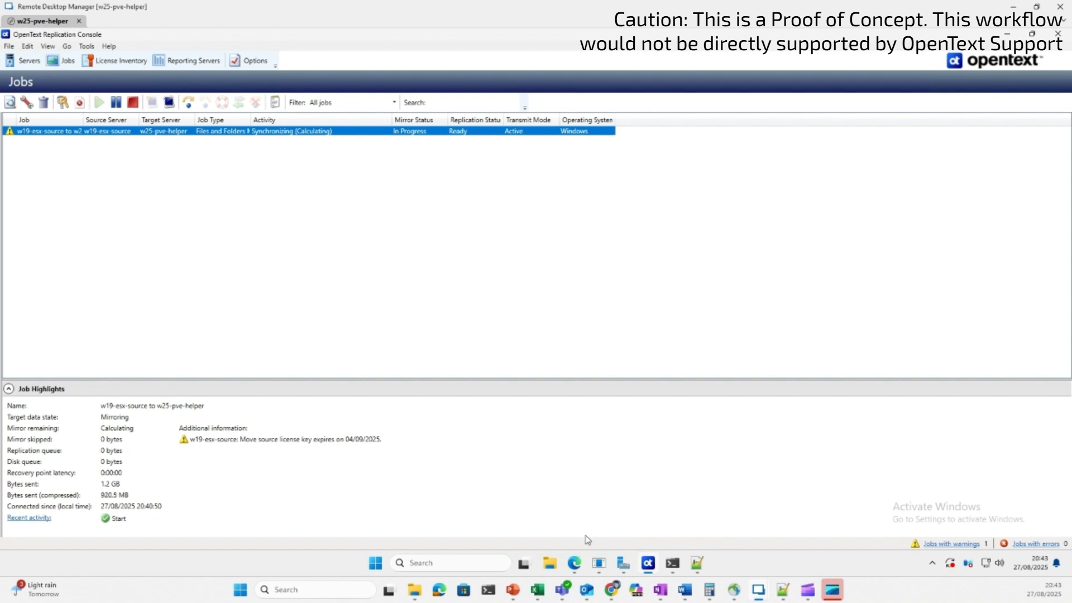
- Switch to the ESXi console of w19-esx-source in the browser and rename the document on its desktop to Proxmox
mouse_move(579, 564)
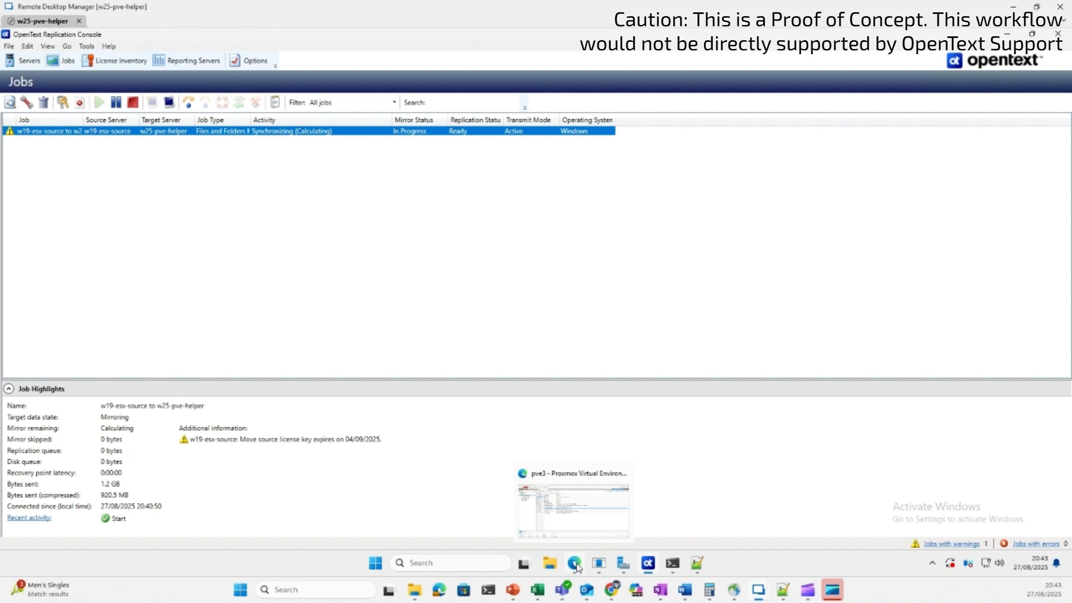
click(578, 564)
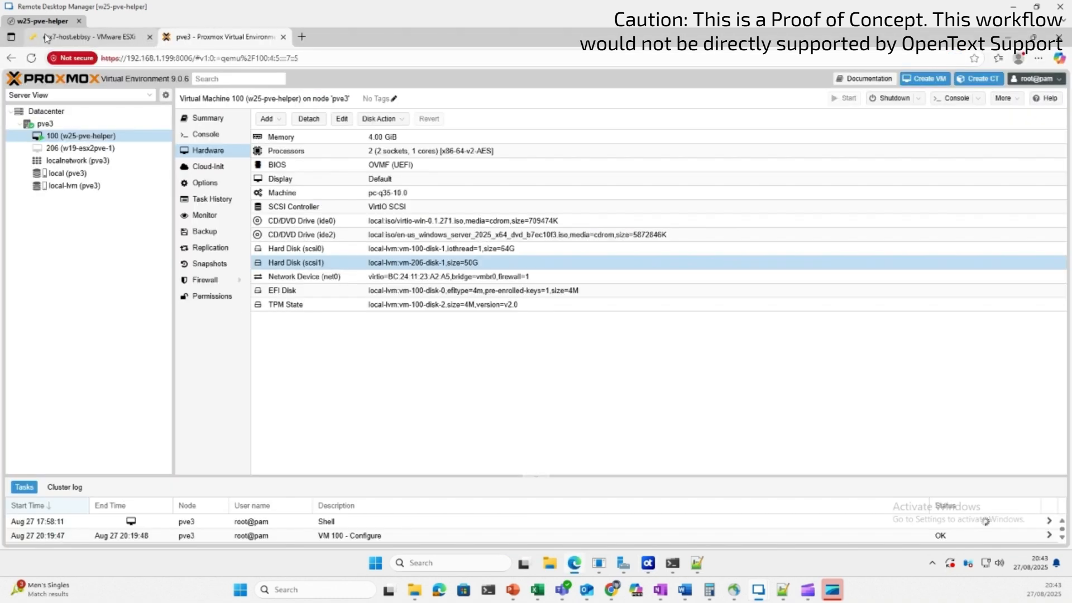
click(84, 37)
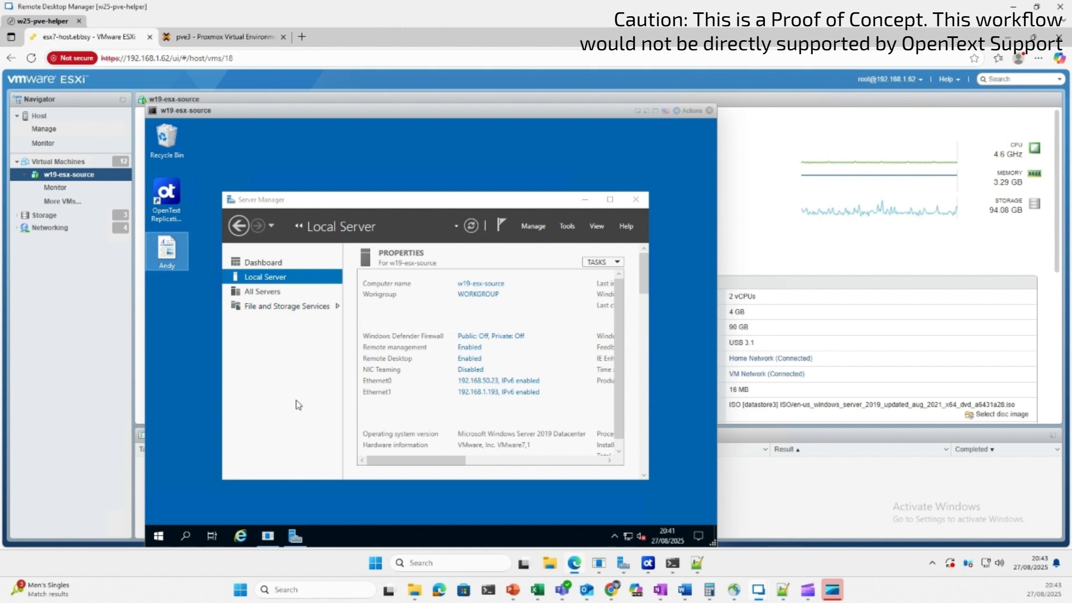
key(F2)
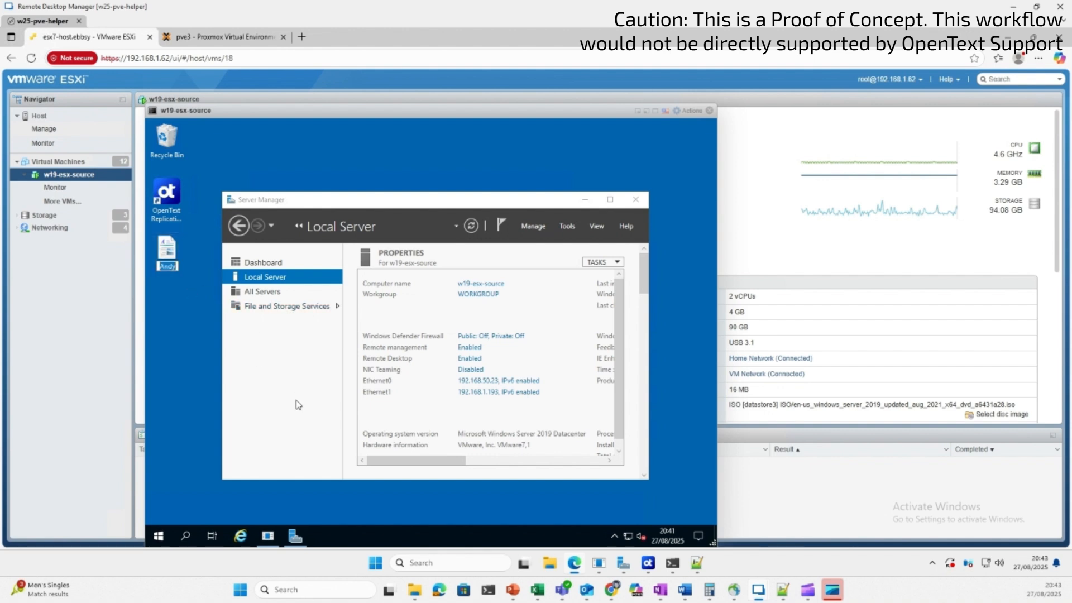
text(Proxmox)
key(Return)
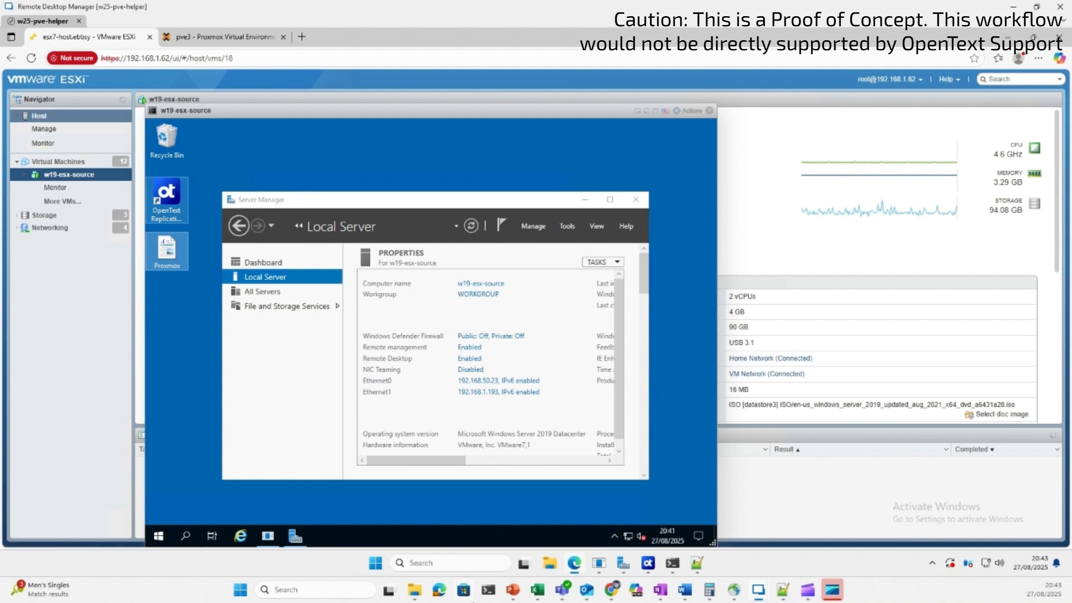
- Open the helper VM's W: drive in File Explorer and examine its replicated folders, including Program Files
click(550, 565)
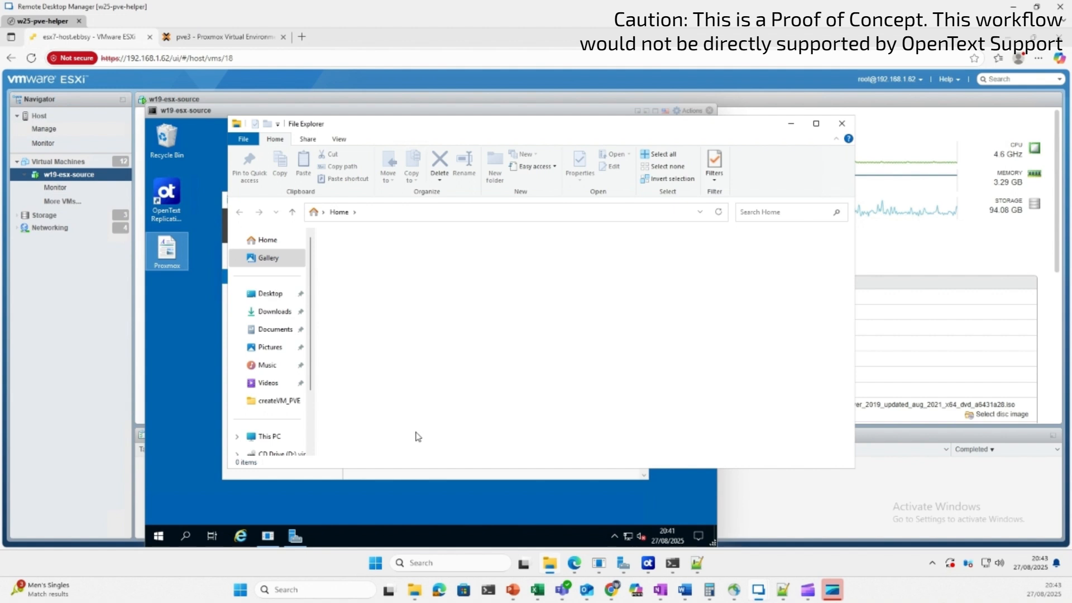
click(274, 438)
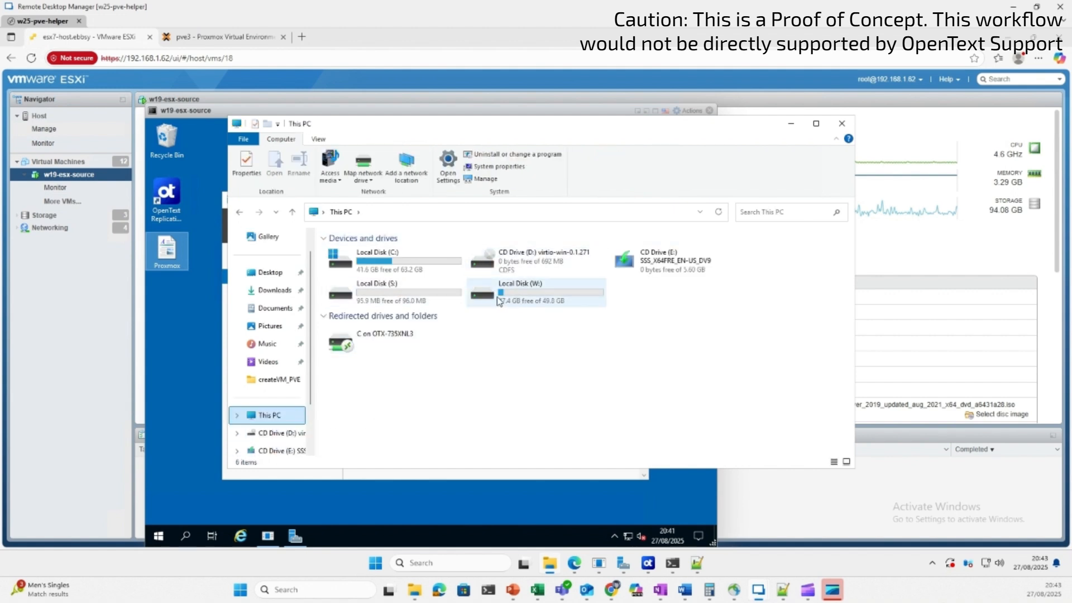
click(511, 298)
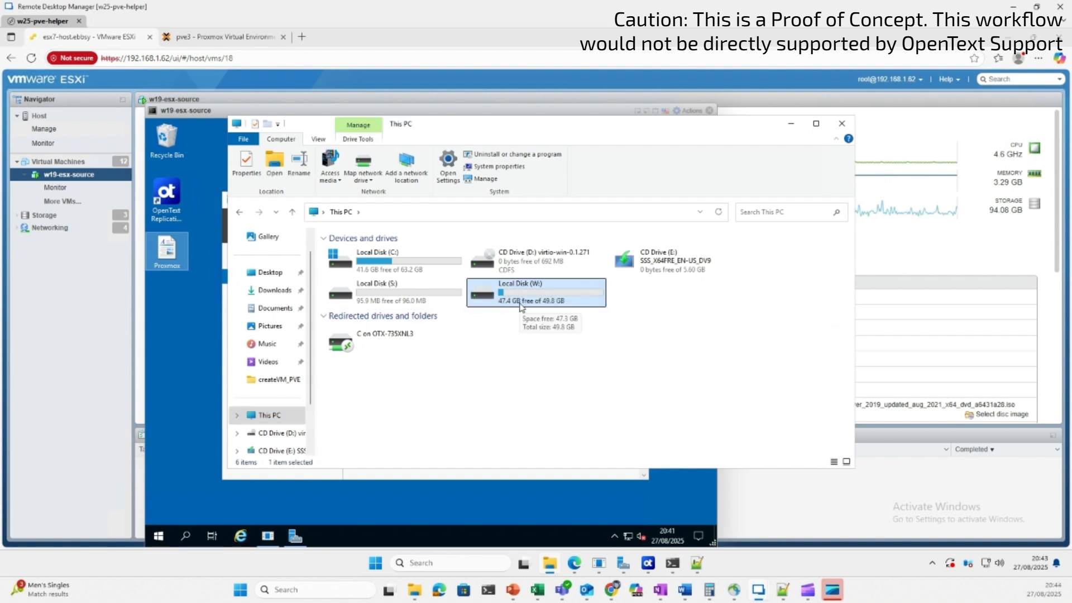
double_click(521, 306)
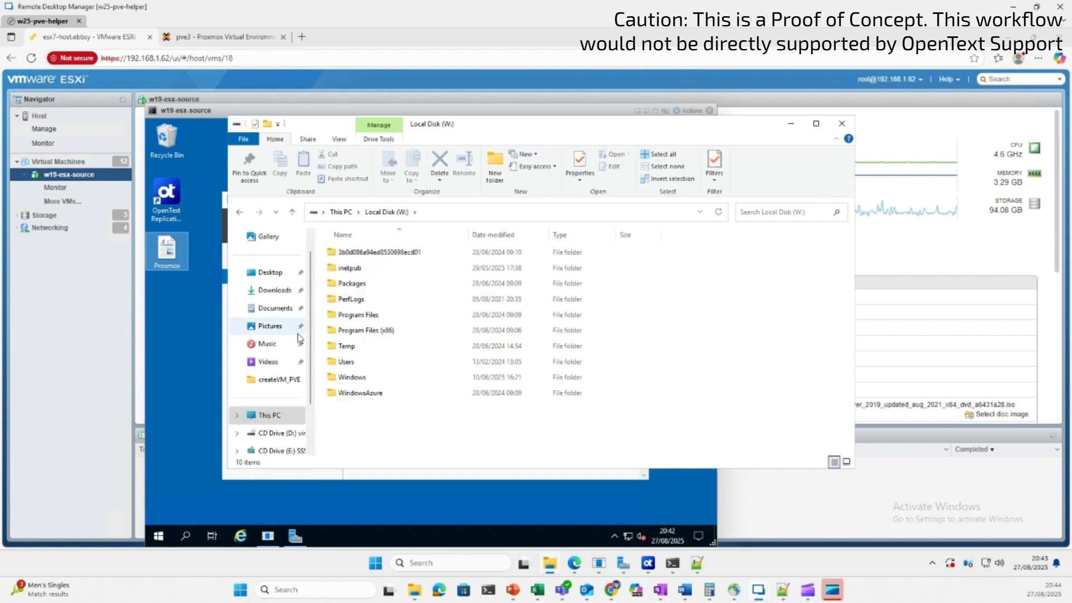
double_click(360, 314)
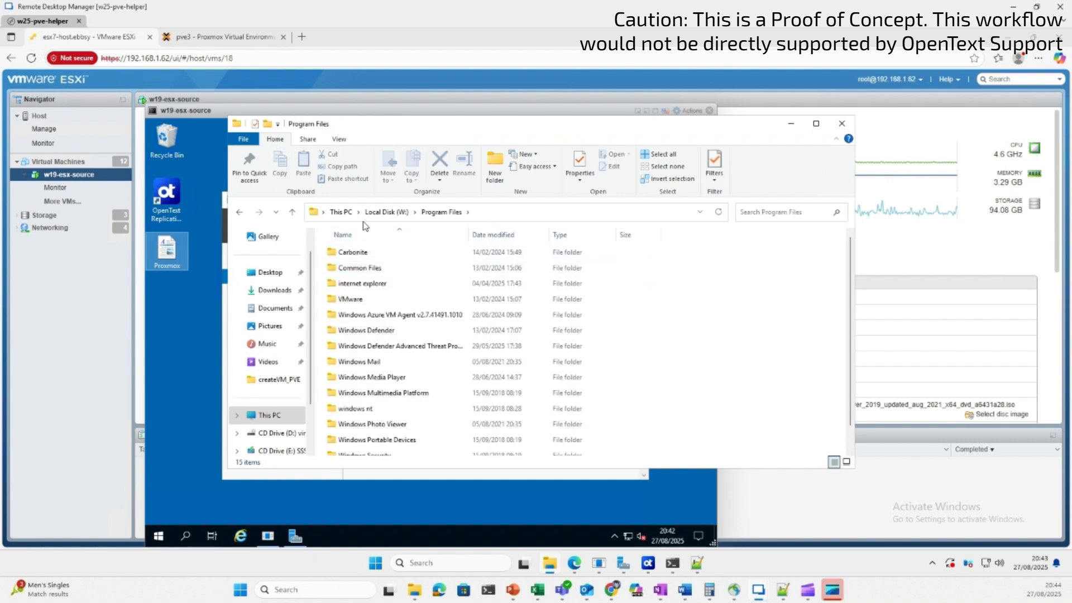
key(alt+Left)
- Open W:\Users\Administrator\Desktop, select Proxmox.rtf and place the File Explorer window beside the source VM's console
double_click(363, 361)
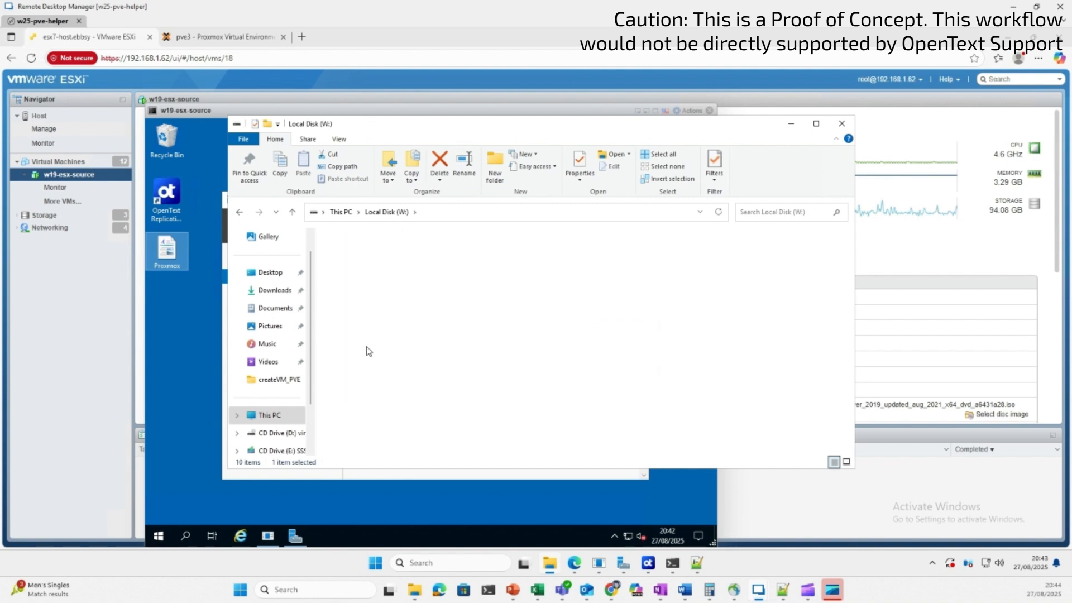
double_click(358, 253)
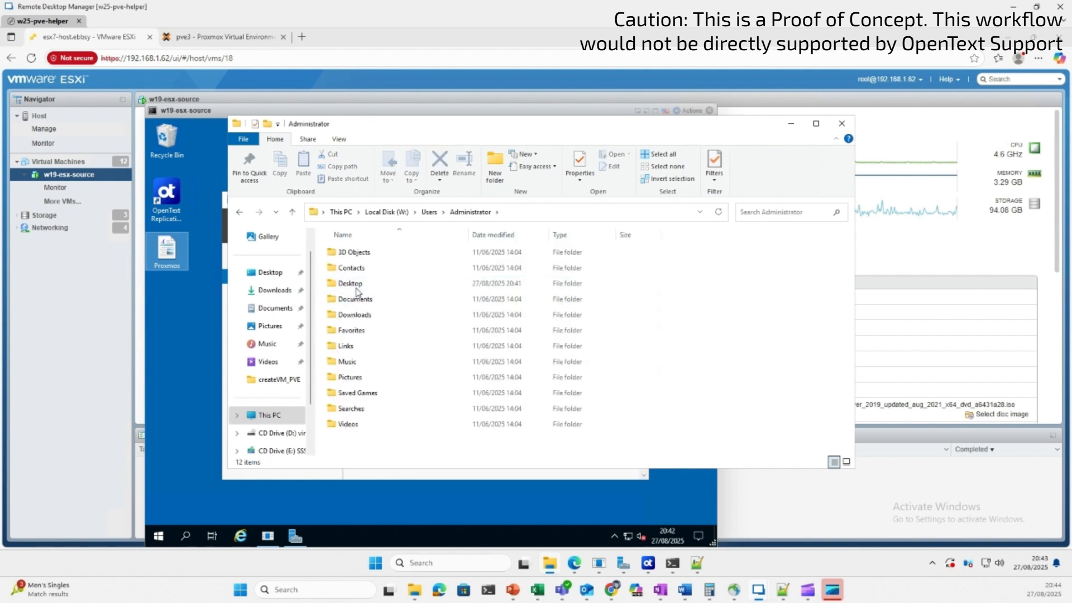
click(358, 285)
double_click(358, 283)
click(355, 254)
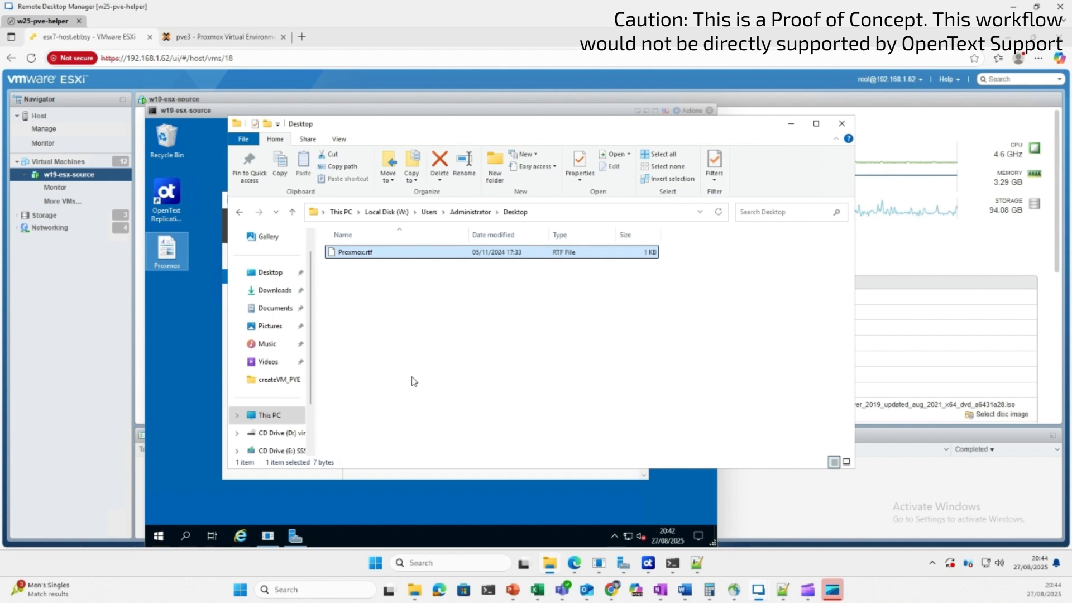
click(172, 268)
drag(338, 127, 848, 145)
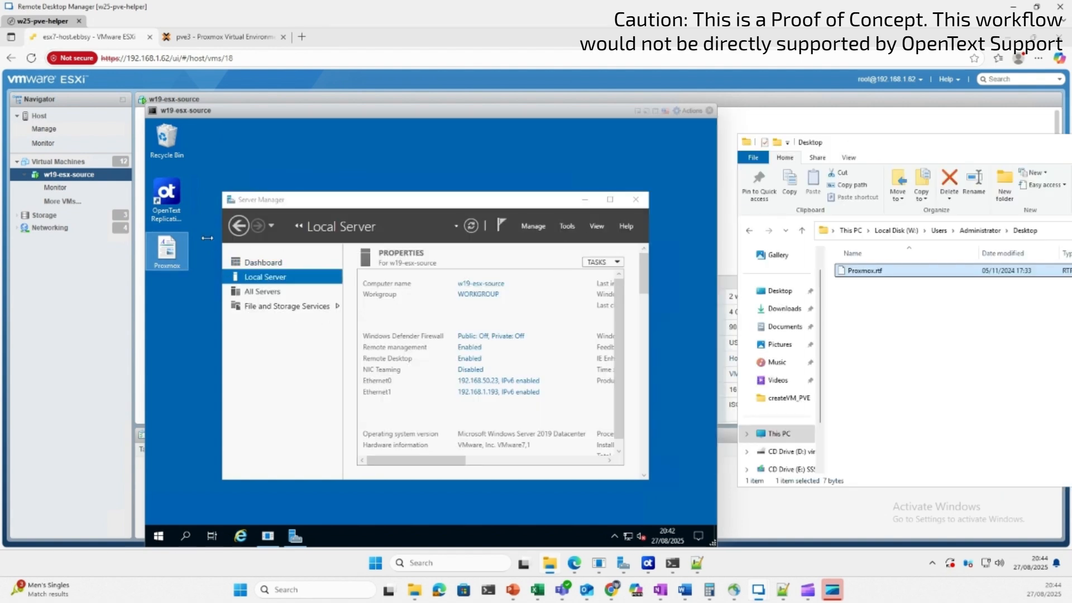
- Rename the Proxmox document on the source desktop back to its original name and check the replicated copy in File Explorer
click(153, 260)
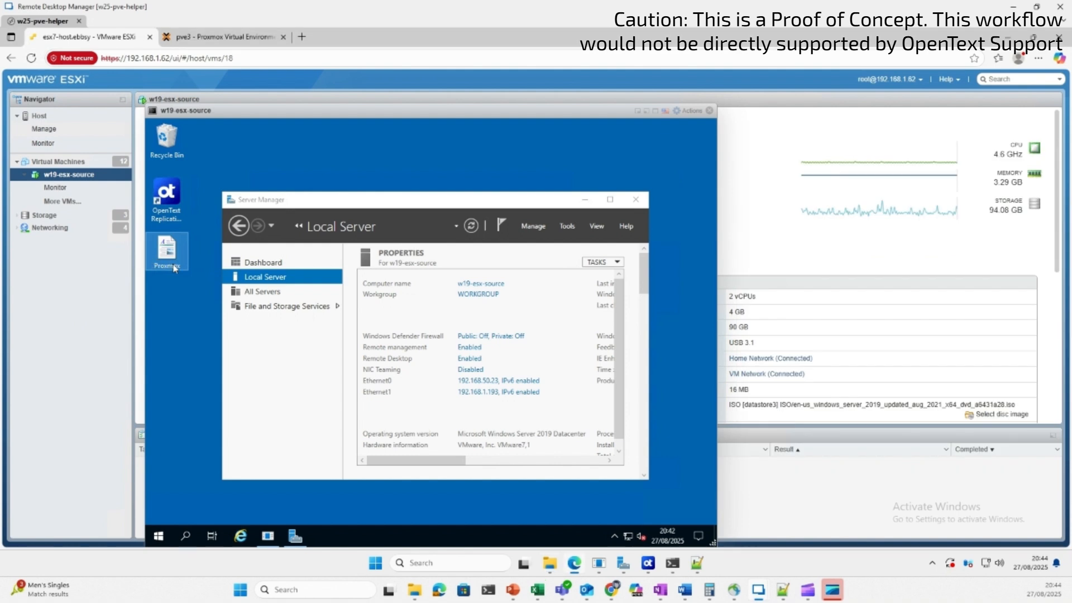
click(174, 267)
text(Andy)
key(Return)
mouse_move(558, 565)
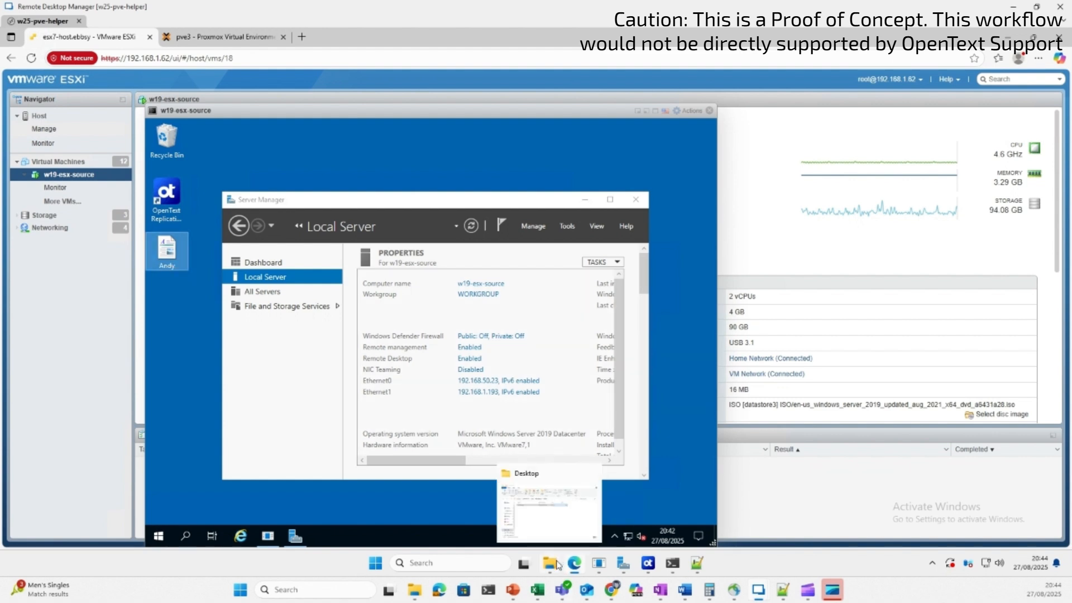
click(561, 530)
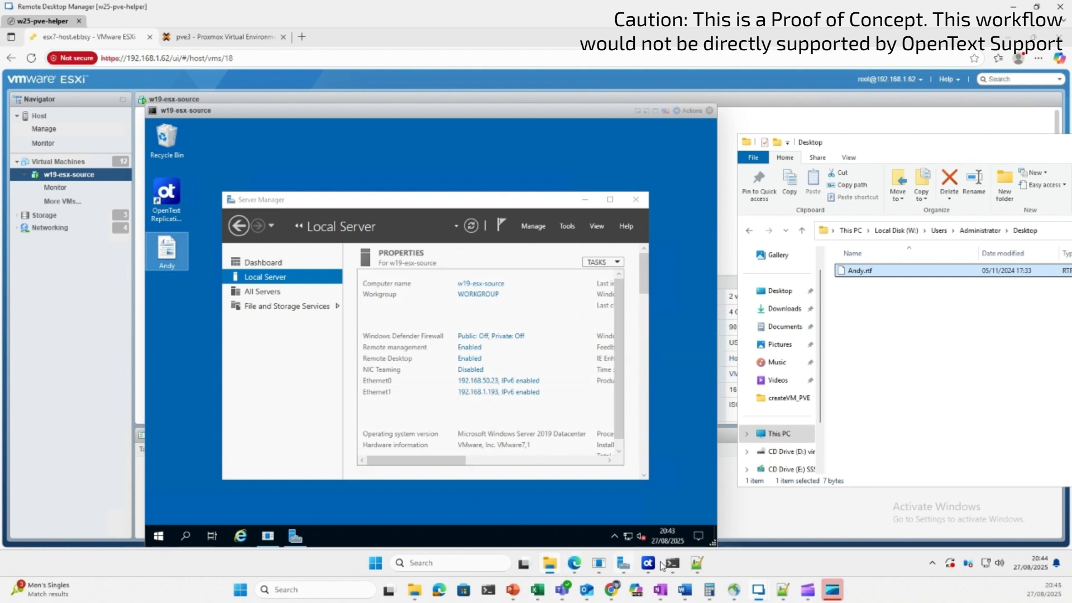
- Switch back to the OpenText Replication Console and check the status of the w19-esx-source to w25-pve-helper job
mouse_move(693, 569)
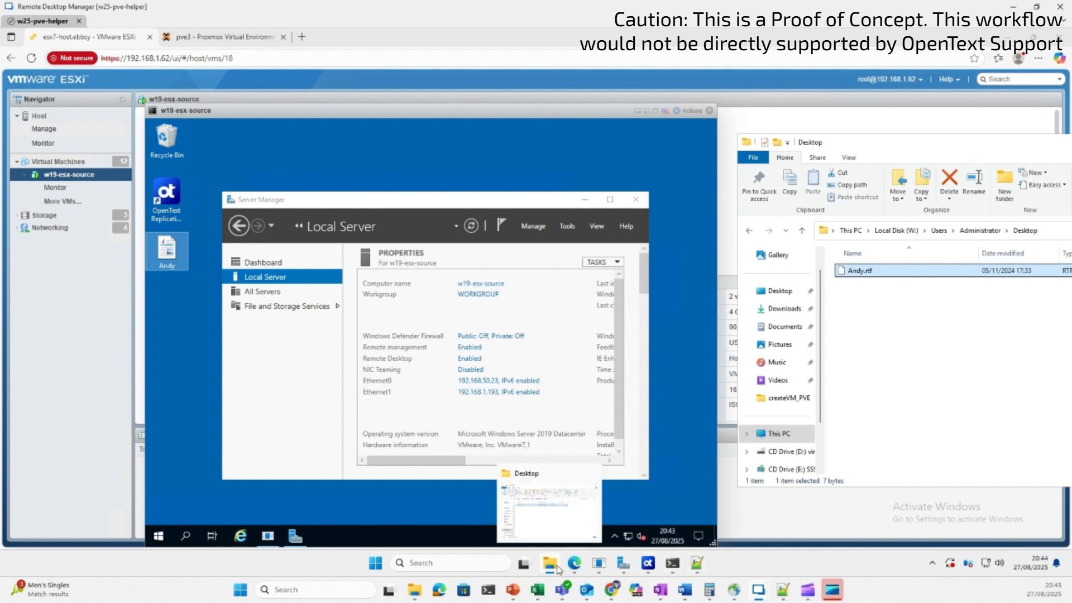
mouse_move(574, 568)
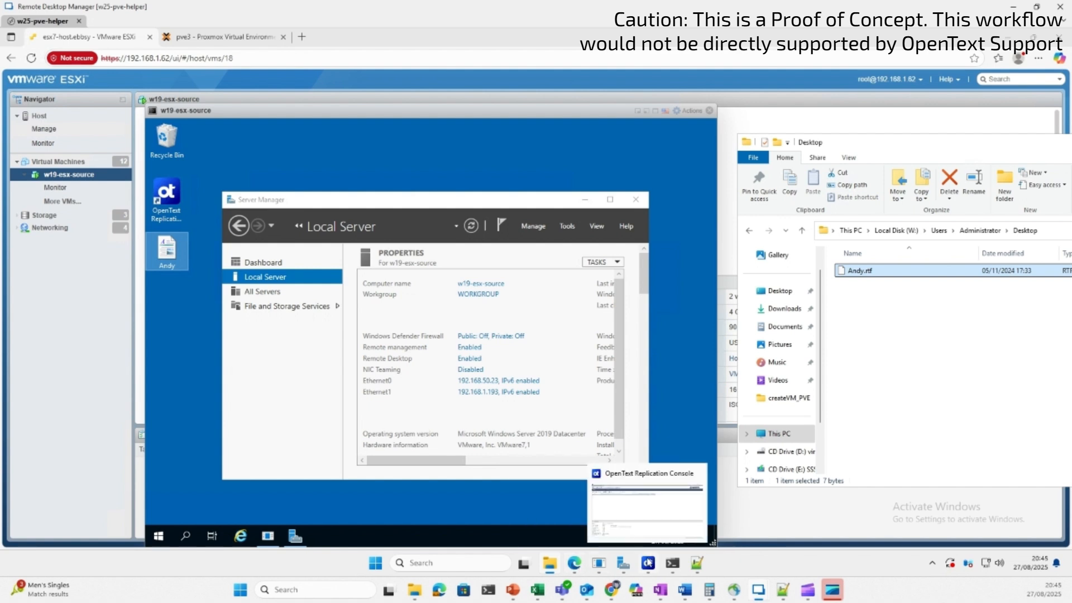
click(648, 561)
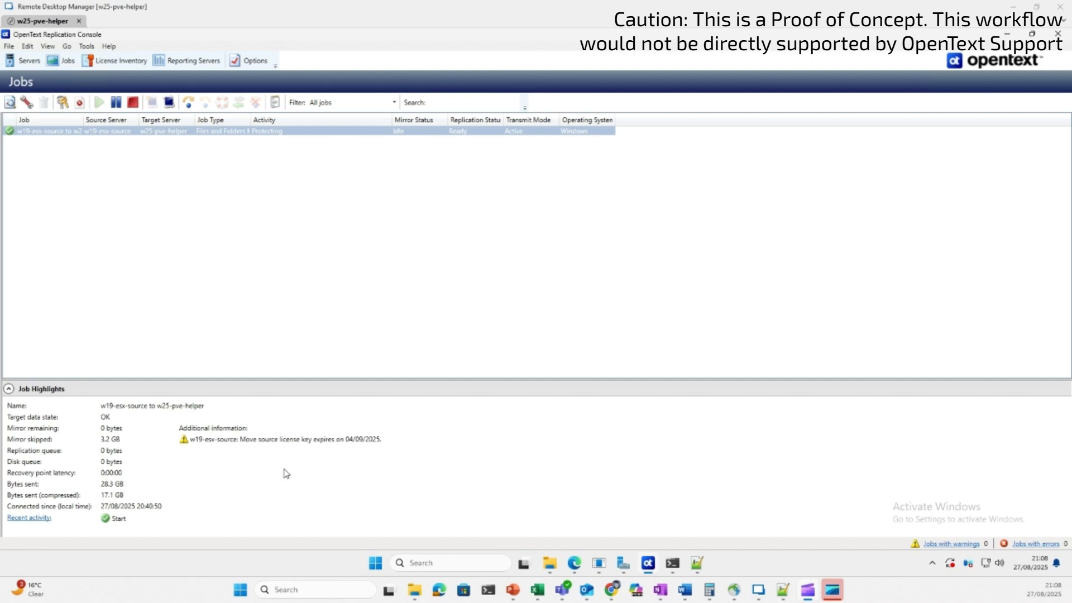
mouse_move(519, 593)
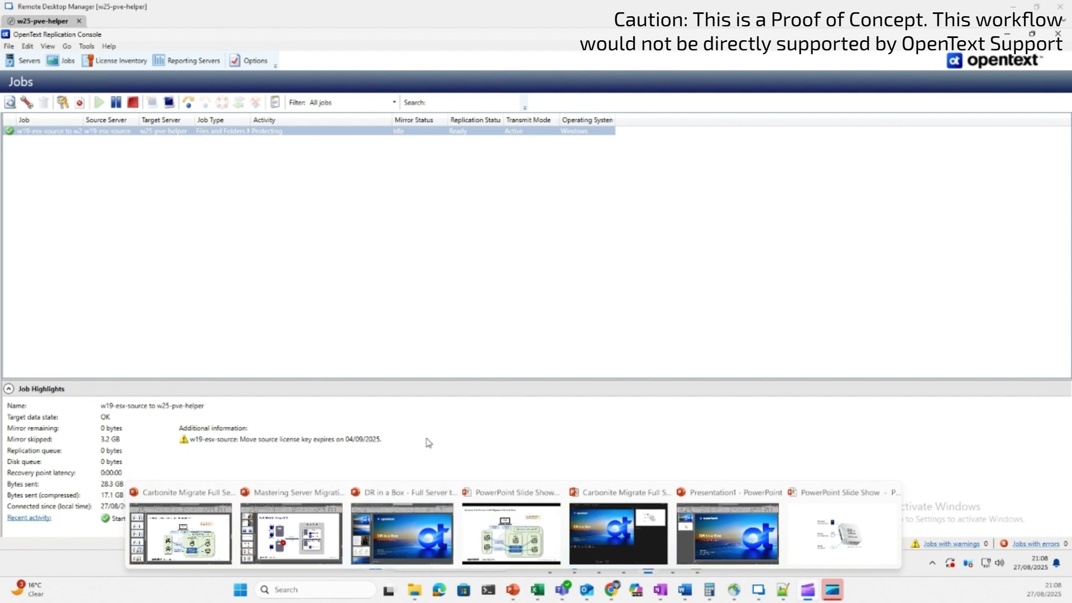
- Stop the w19-esx-source to w25-pve-helper replication job and delete it
click(167, 131)
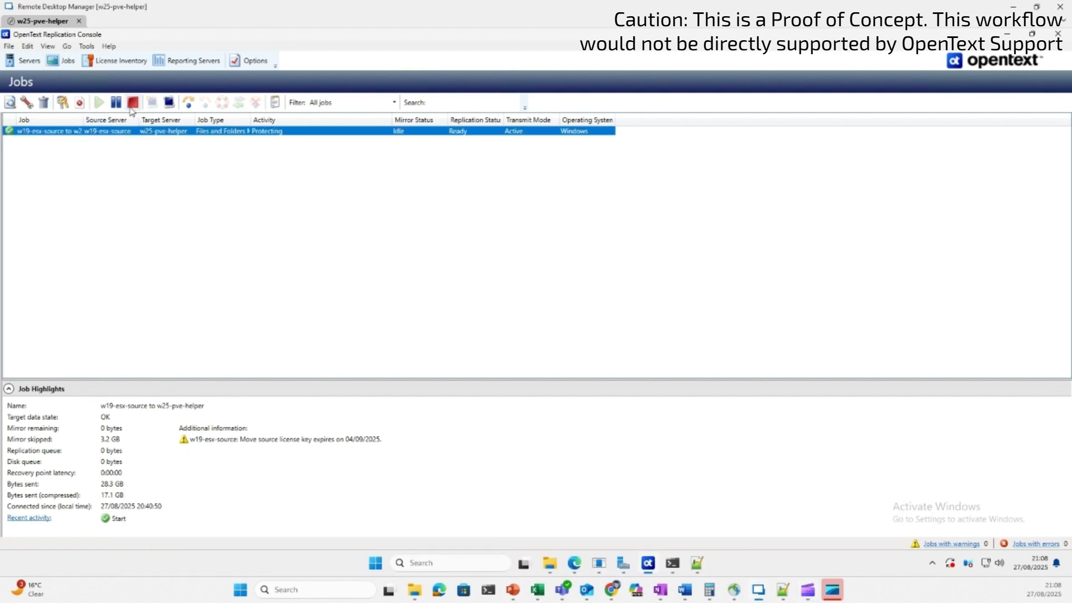
click(132, 104)
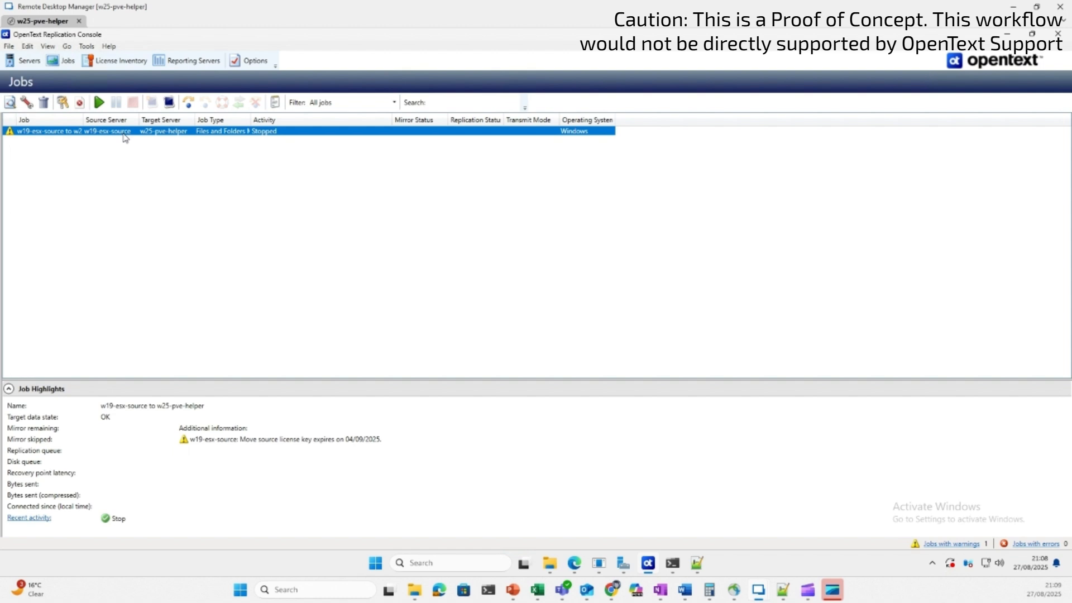
click(45, 102)
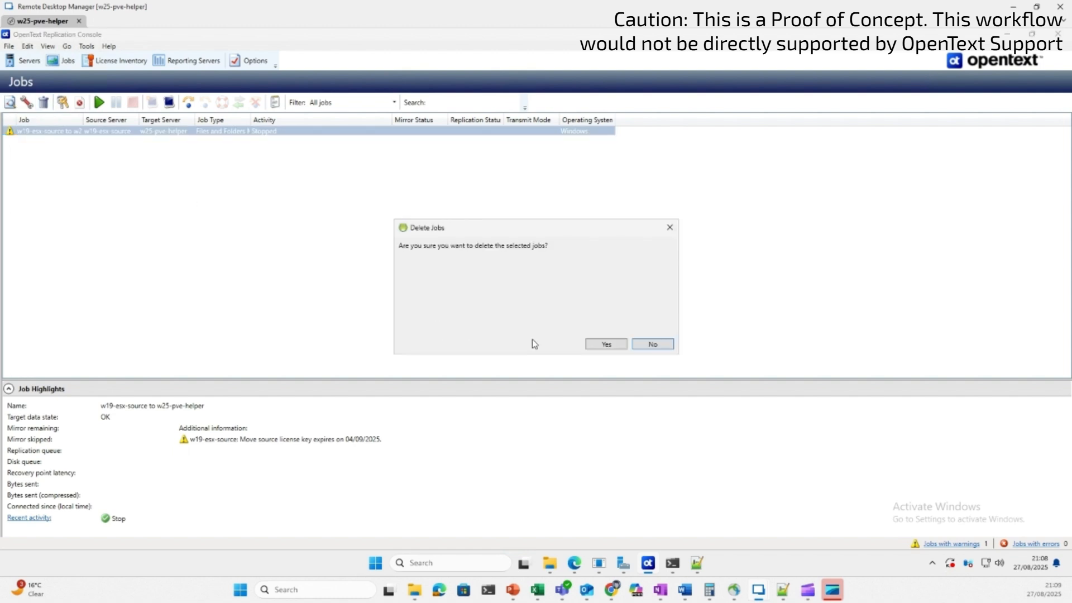
click(592, 345)
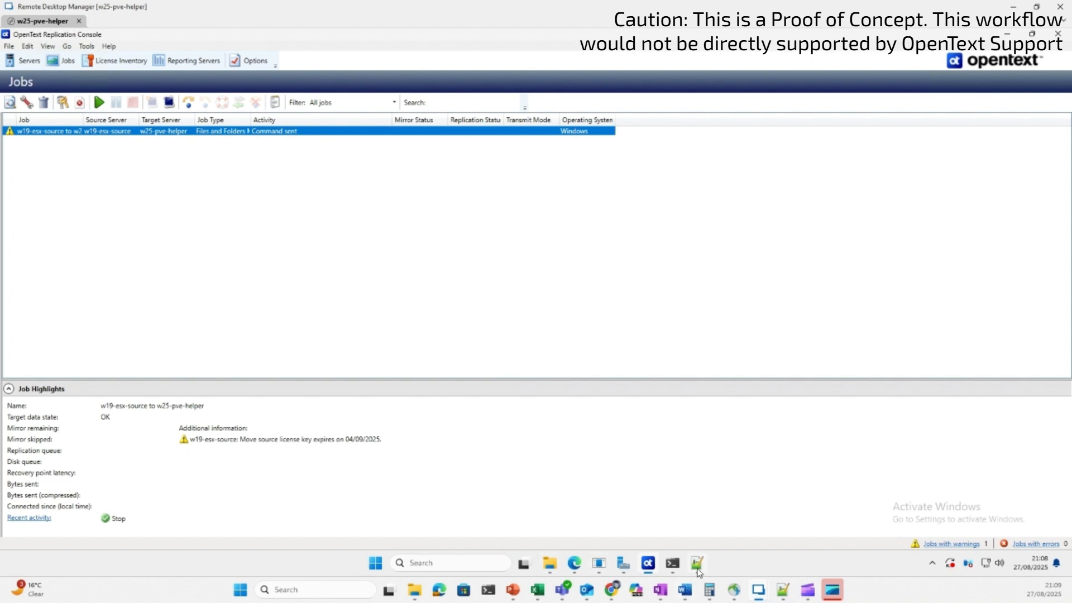
- Switch to the DiskPart terminal session, list the volumes again and exit DiskPart
click(674, 565)
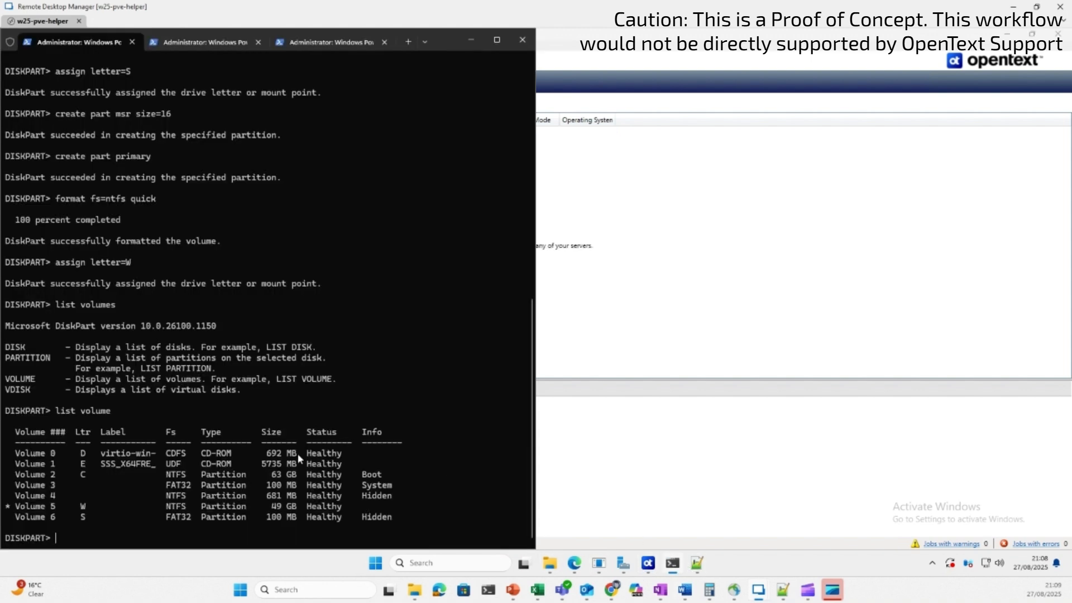
key(Up)
key(Return)
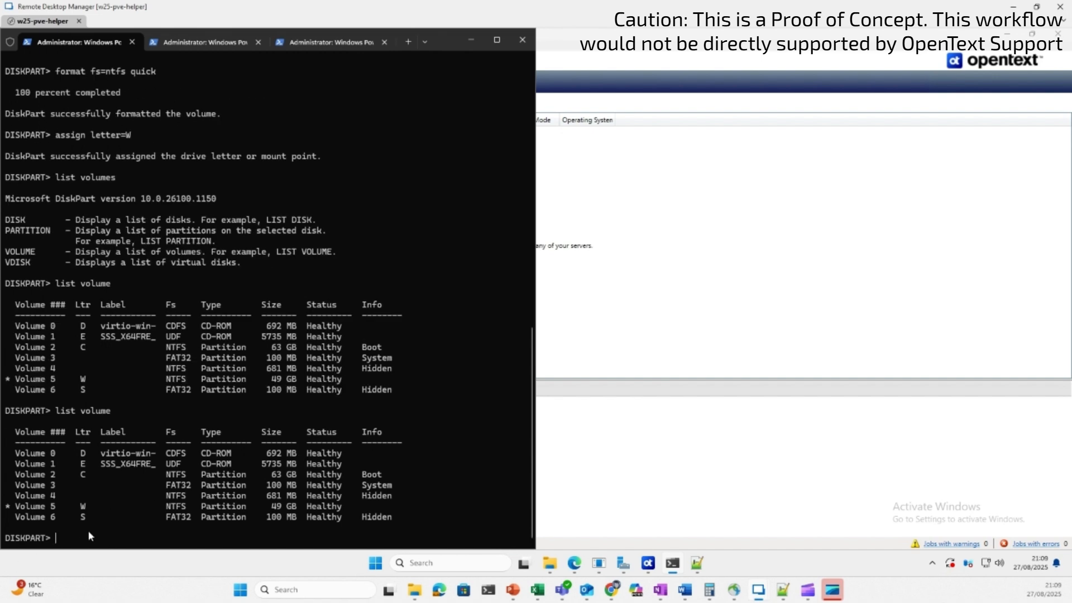
text(exit)
key(Return)
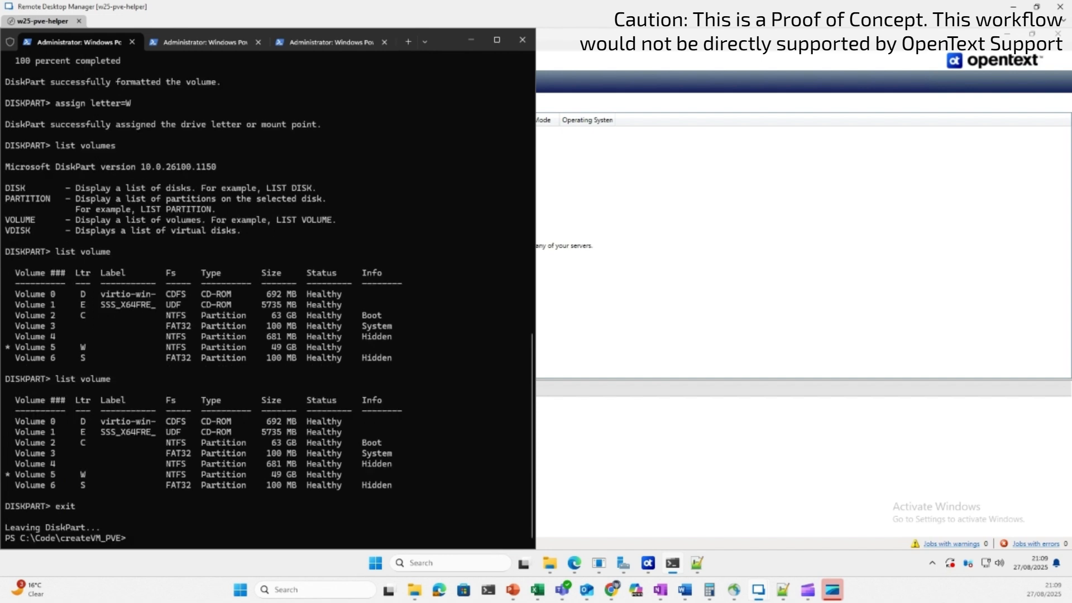
- Create the UEFI boot files on the S: partition by running bcdboot.exe w:\Windows\ /s S: /f UEFI in PowerShell
text(bcd)
key(Tab)
text(w:\Windows\ /s)
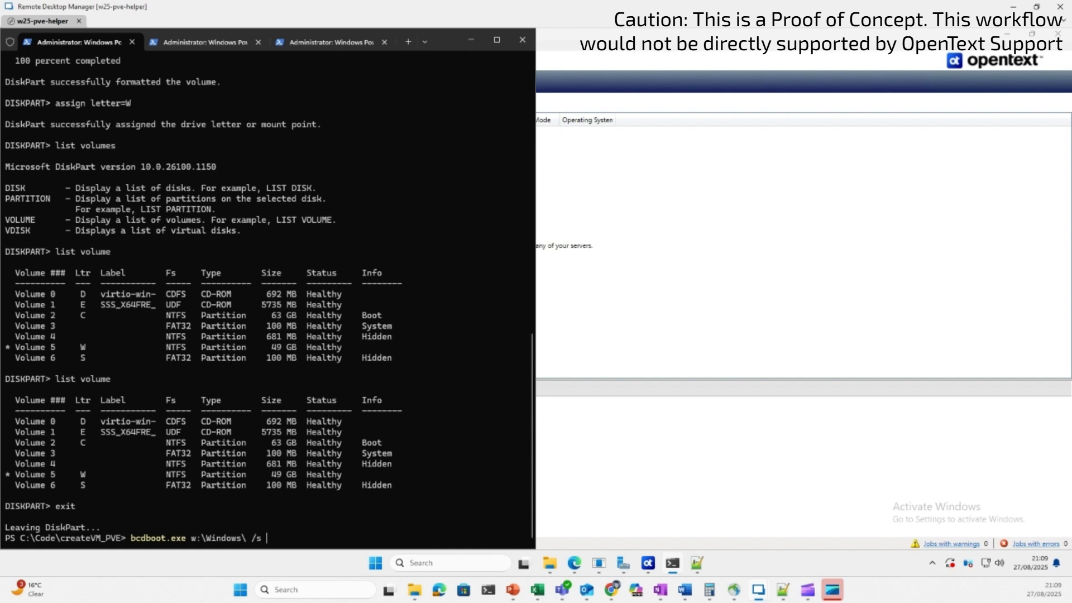
text(S: /f UEFI)
key(Return)
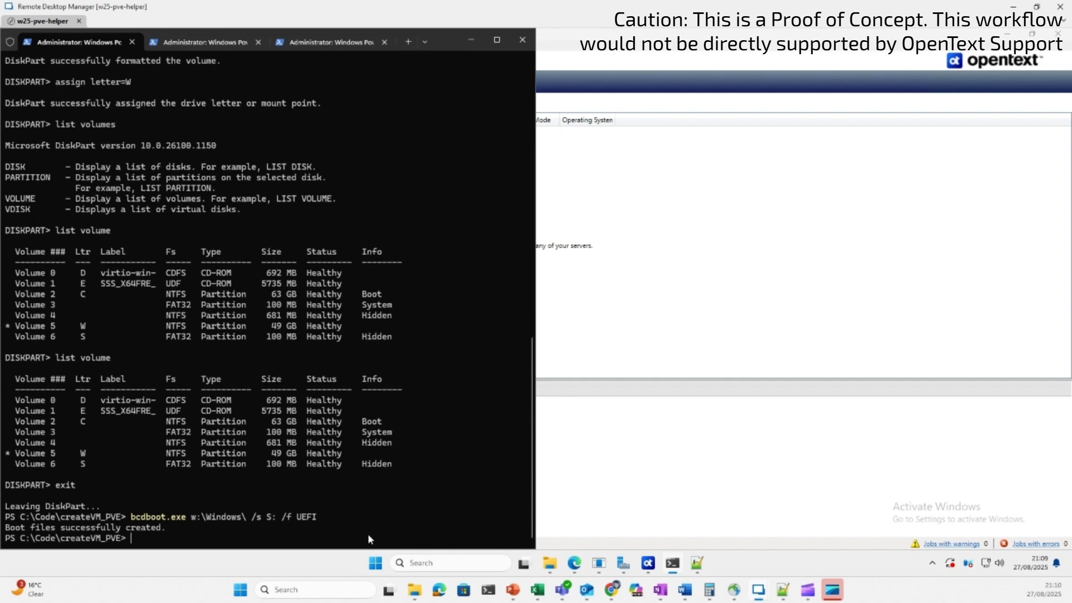
- Switch to the Proxmox web interface and detach Hard Disk (scsi1) from VM 100 (w25-pve-helper)
click(579, 495)
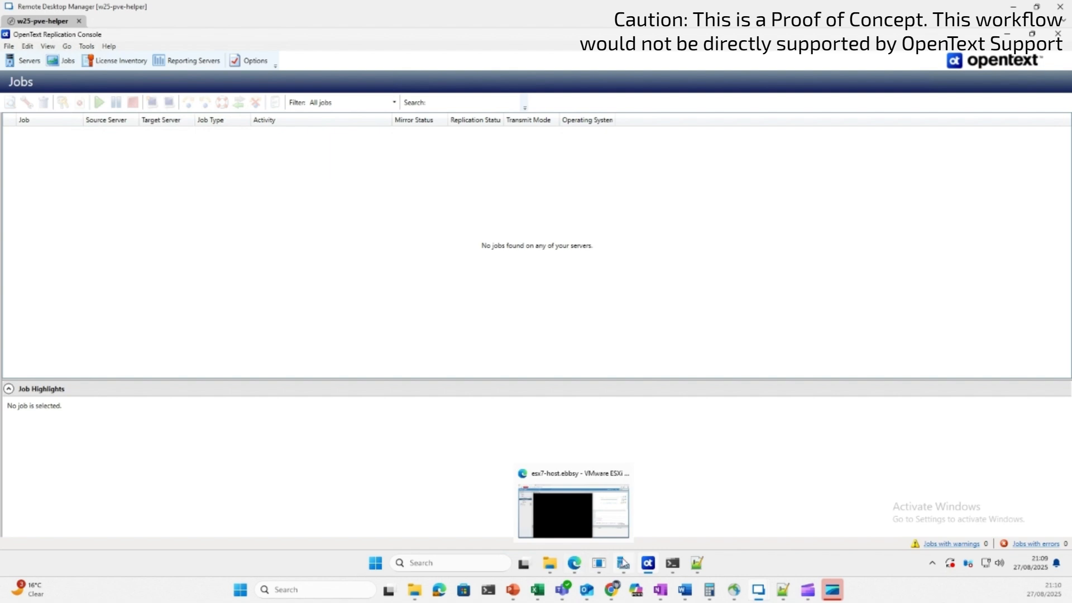
click(576, 574)
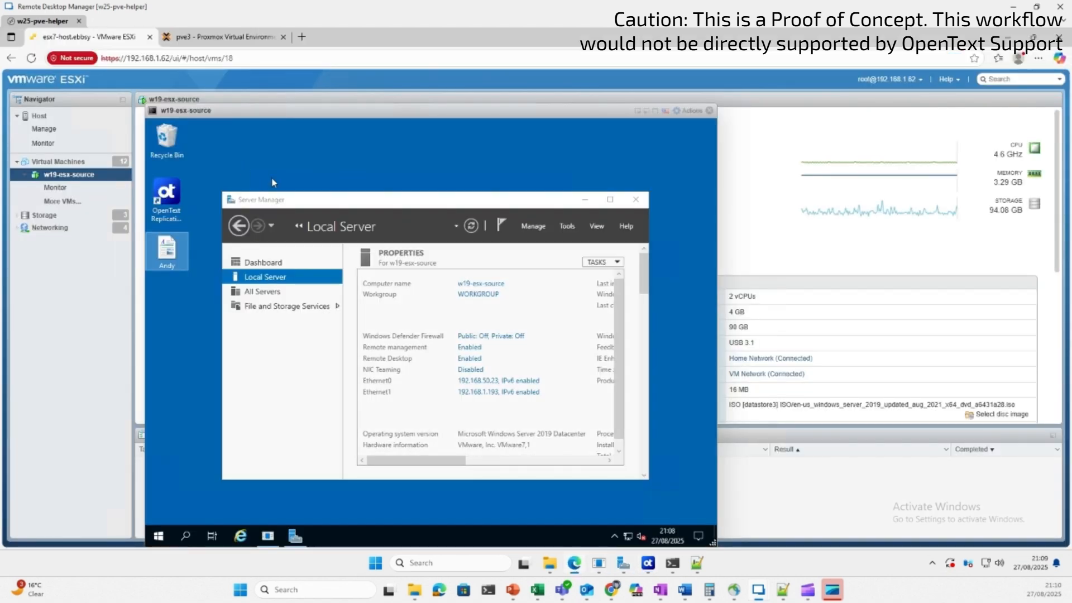
click(220, 36)
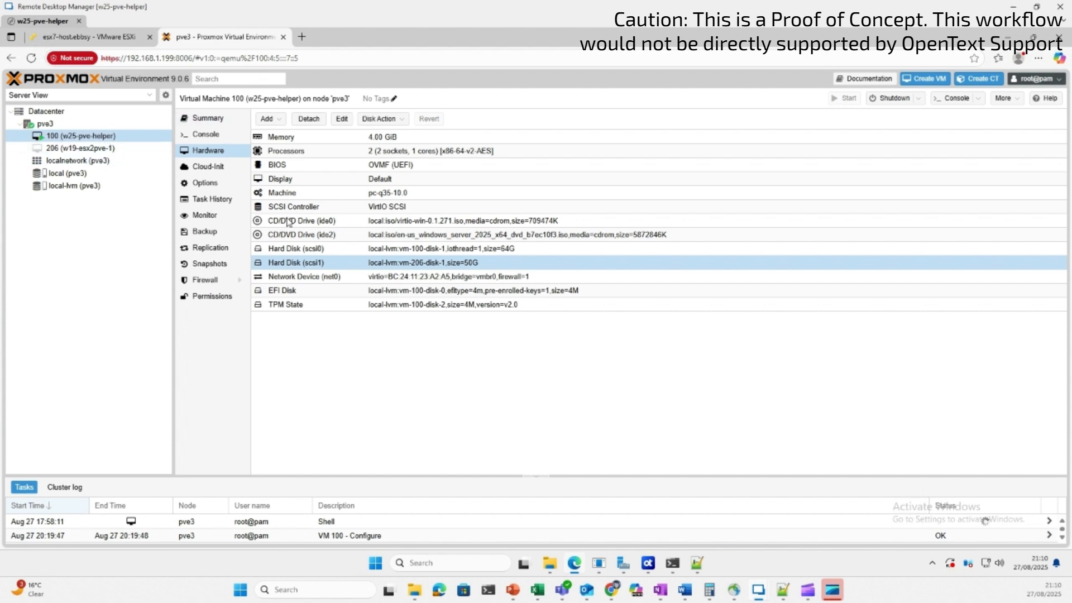
click(334, 264)
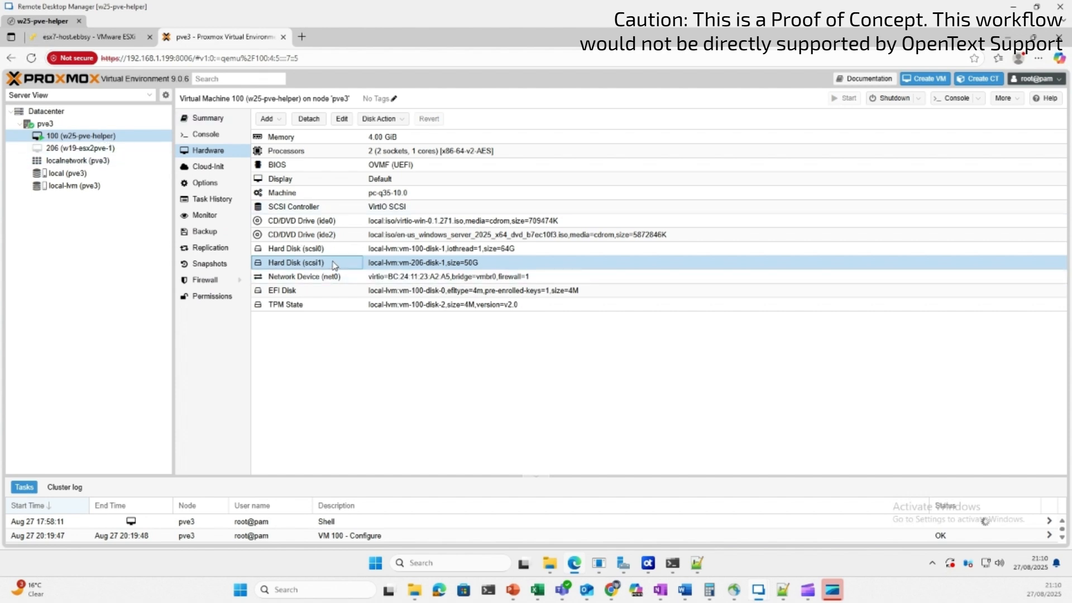
click(311, 125)
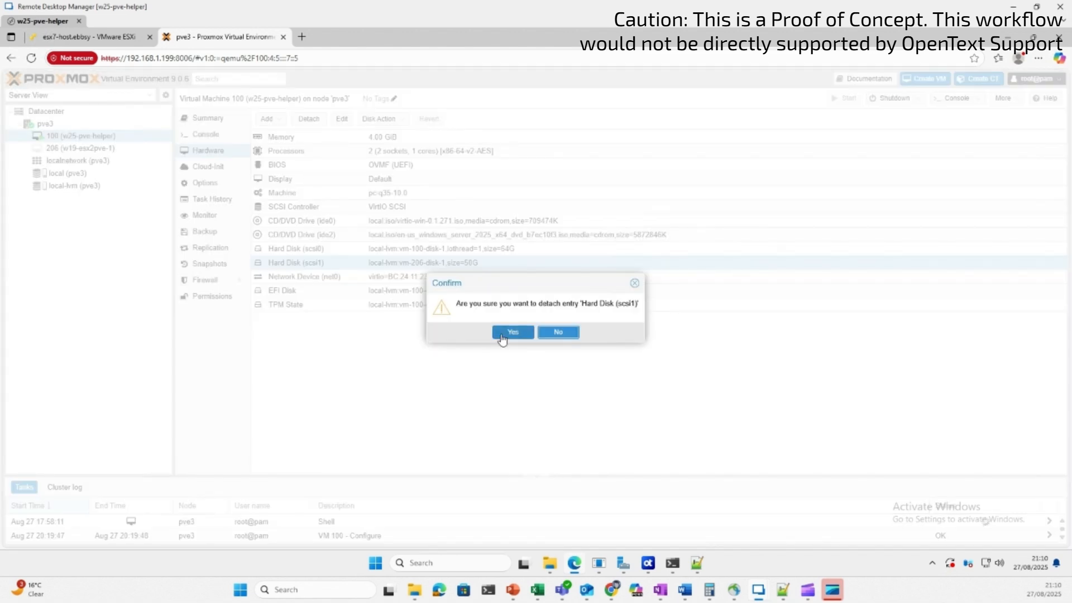
click(512, 333)
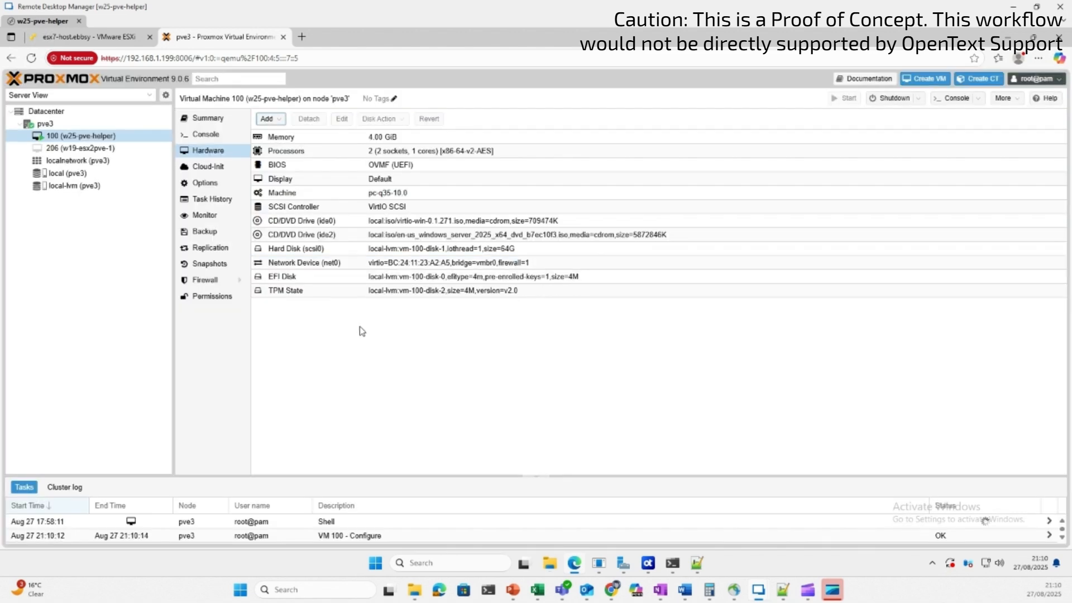
- Detach Hard Disk (scsi0) from the hardware of VM 206 (w19-esx2pve-1)
click(69, 149)
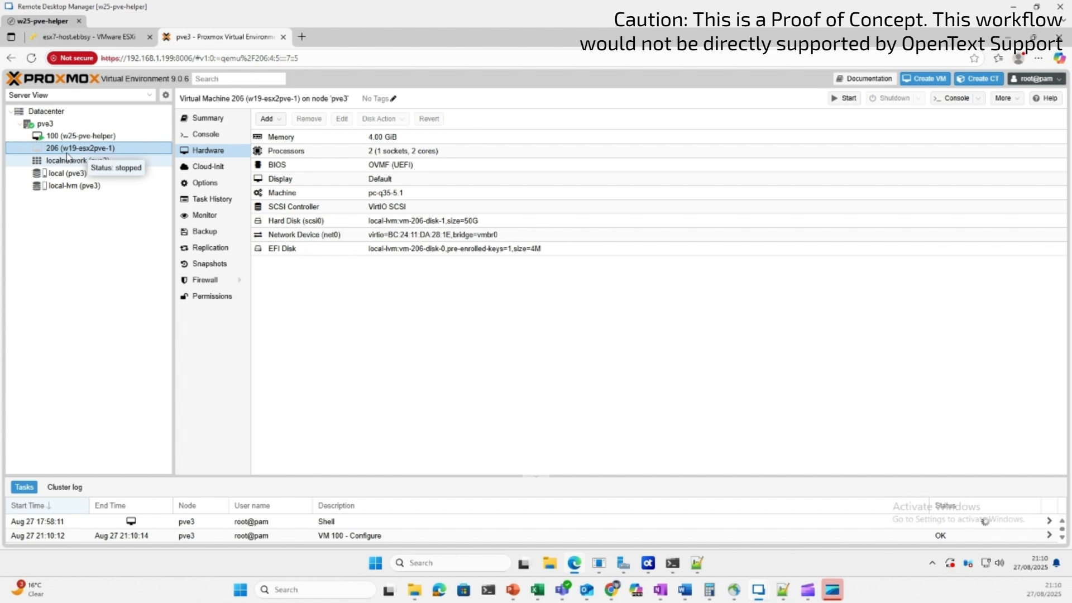
click(307, 222)
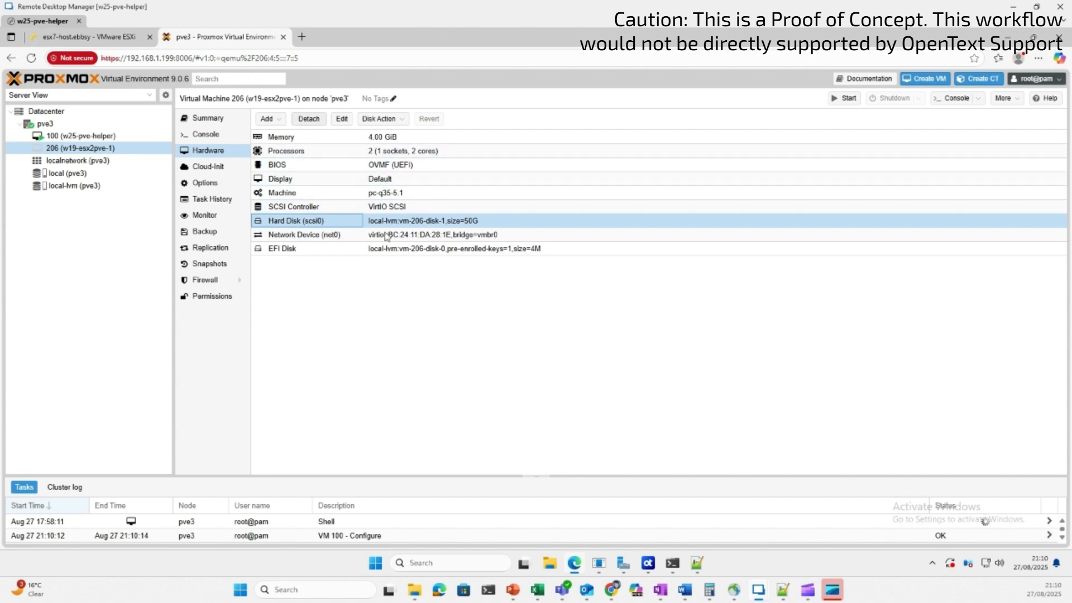
click(308, 119)
click(506, 333)
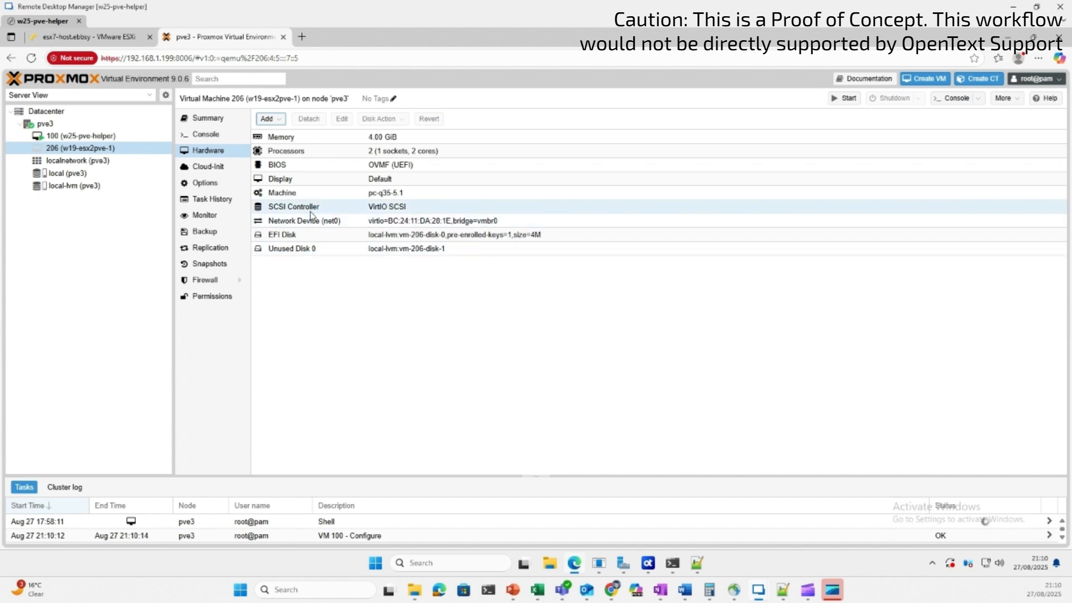
- Add VM 206's unused disk vm-206-disk-1 back with SATA as its bus type
click(302, 250)
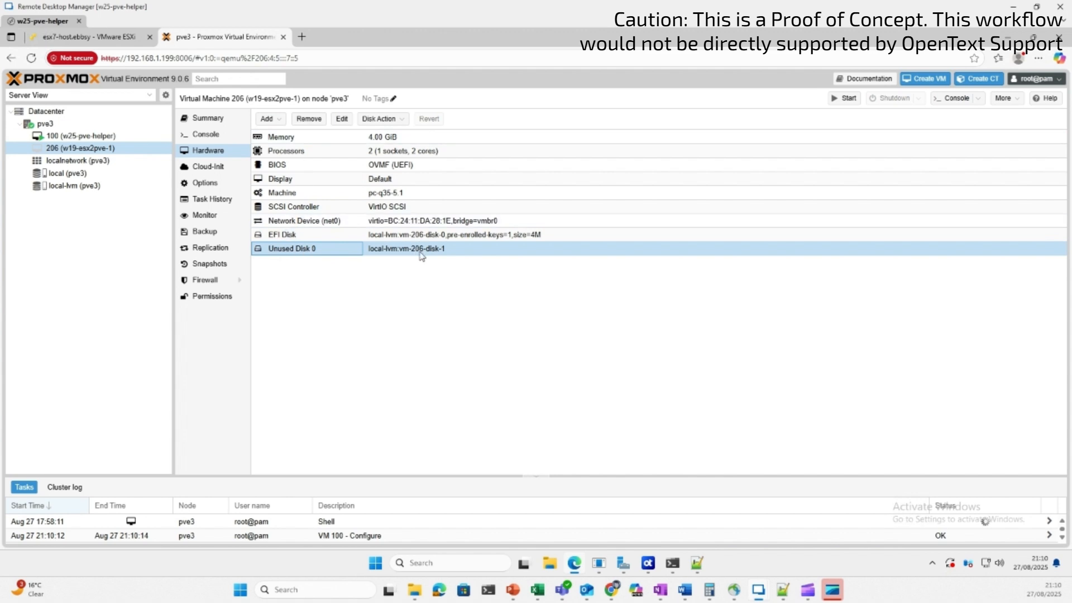
double_click(313, 250)
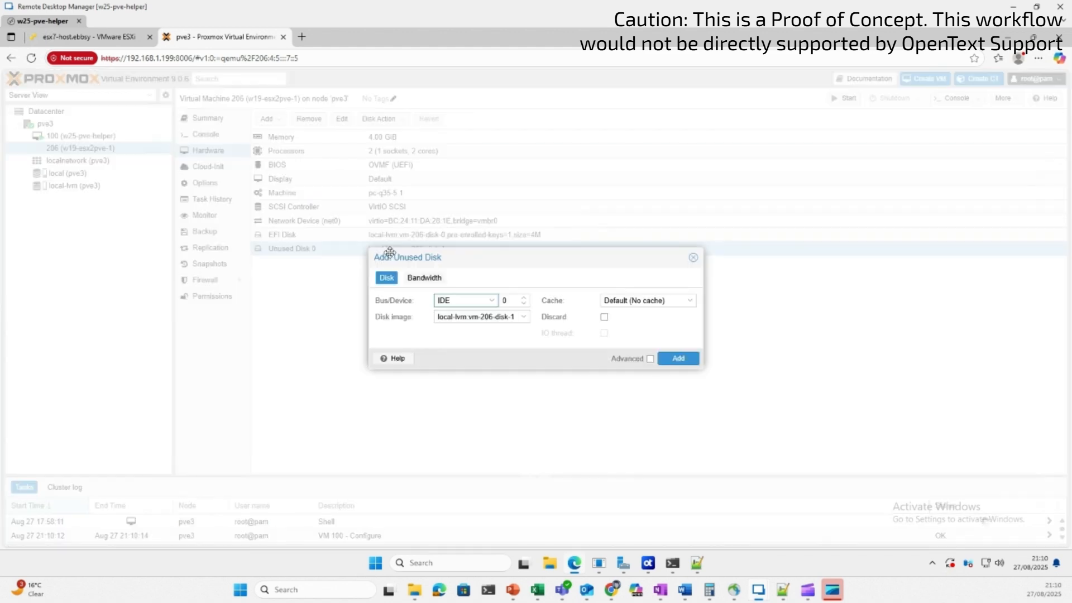
click(486, 302)
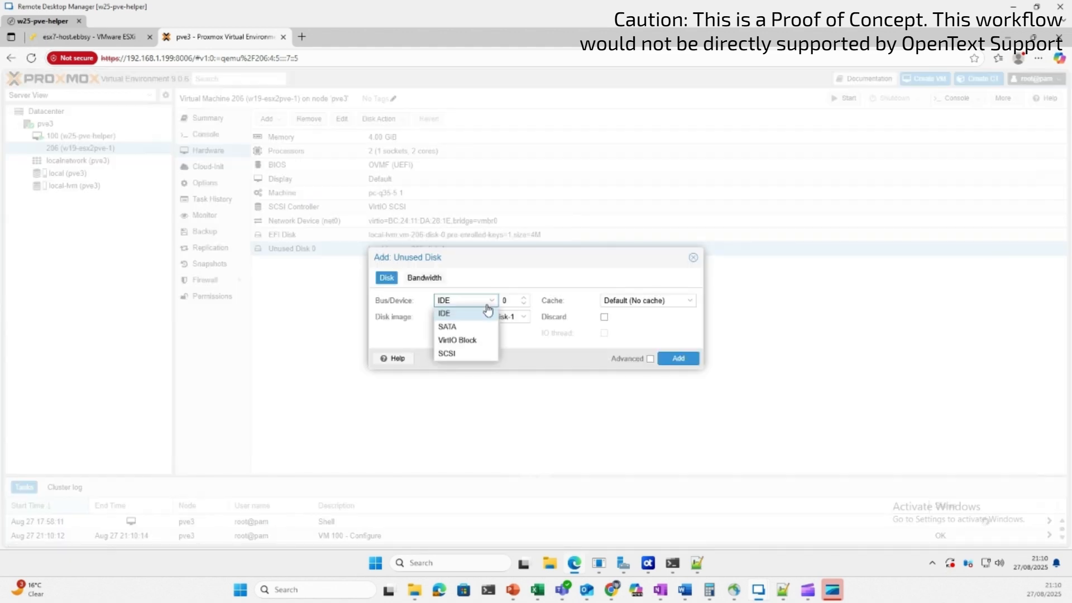
click(460, 329)
click(661, 358)
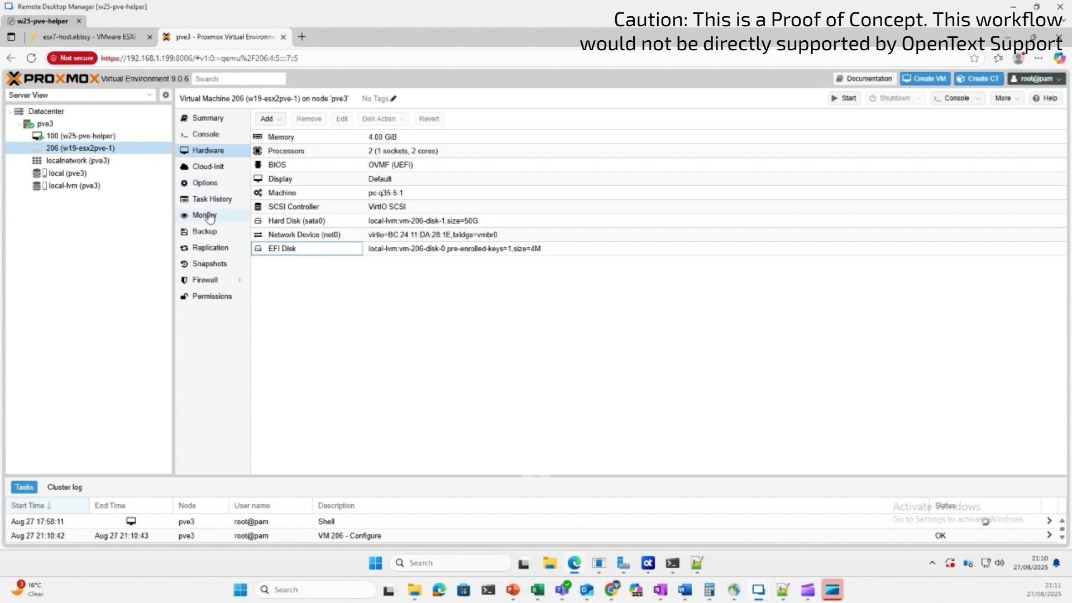
- Edit VM 206's boot order so that sata0 is enabled and net0 is disabled
click(211, 185)
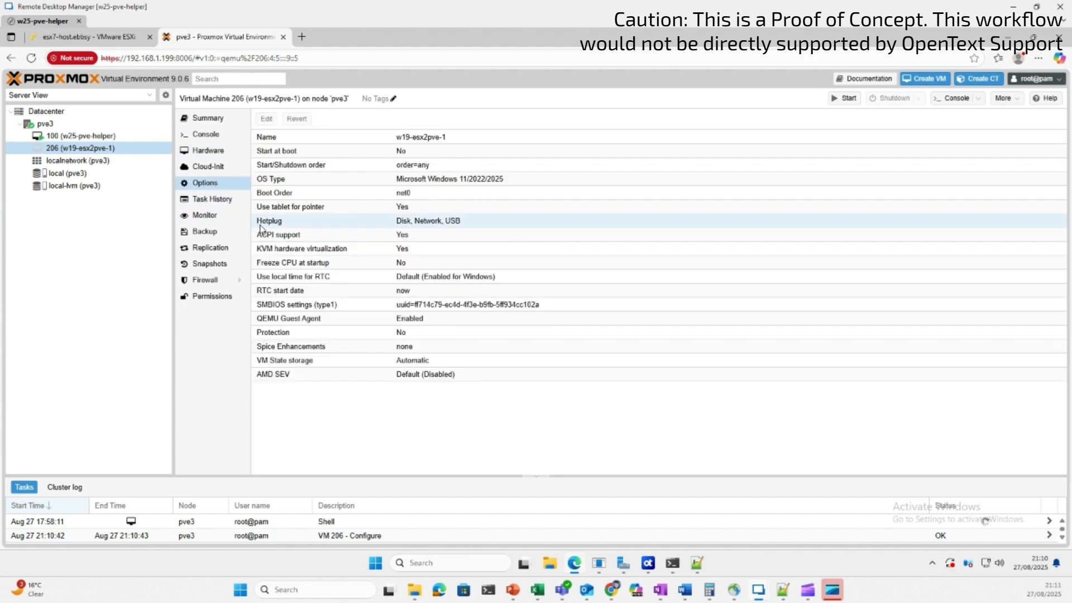
click(358, 199)
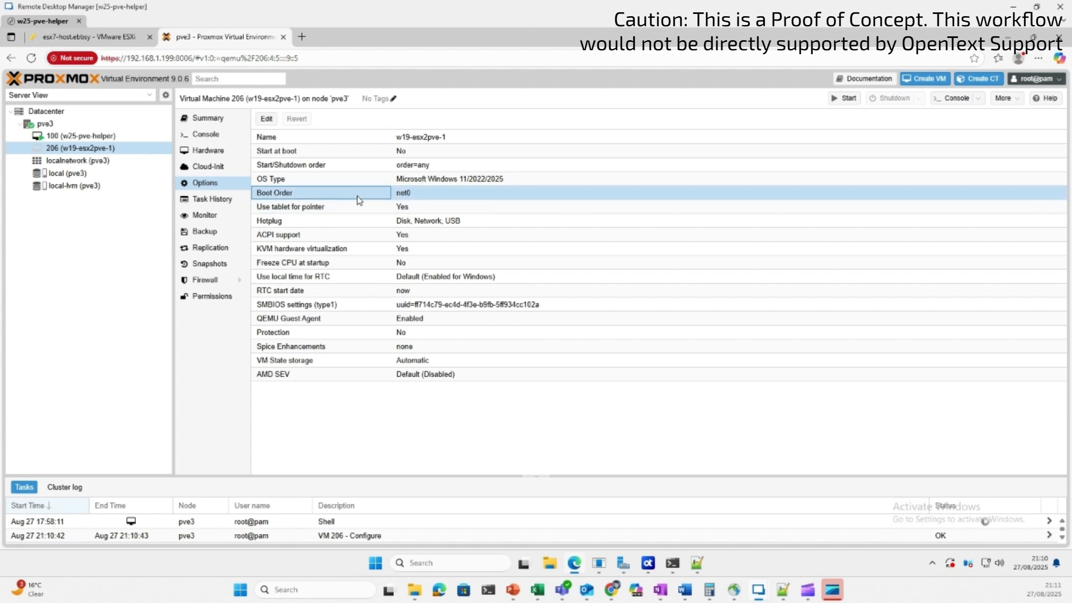
double_click(422, 195)
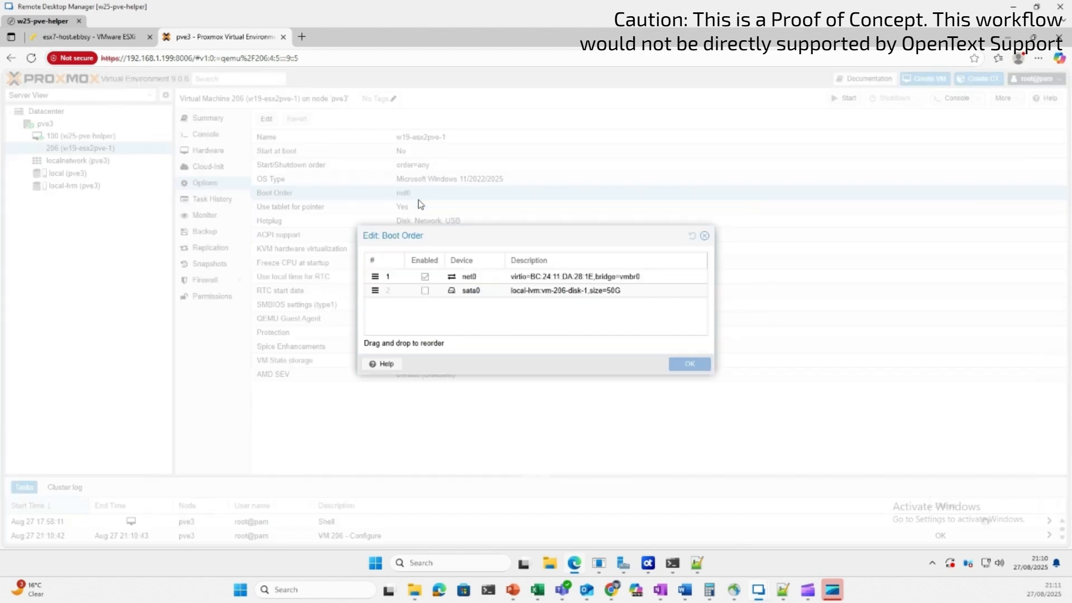
click(425, 290)
click(425, 277)
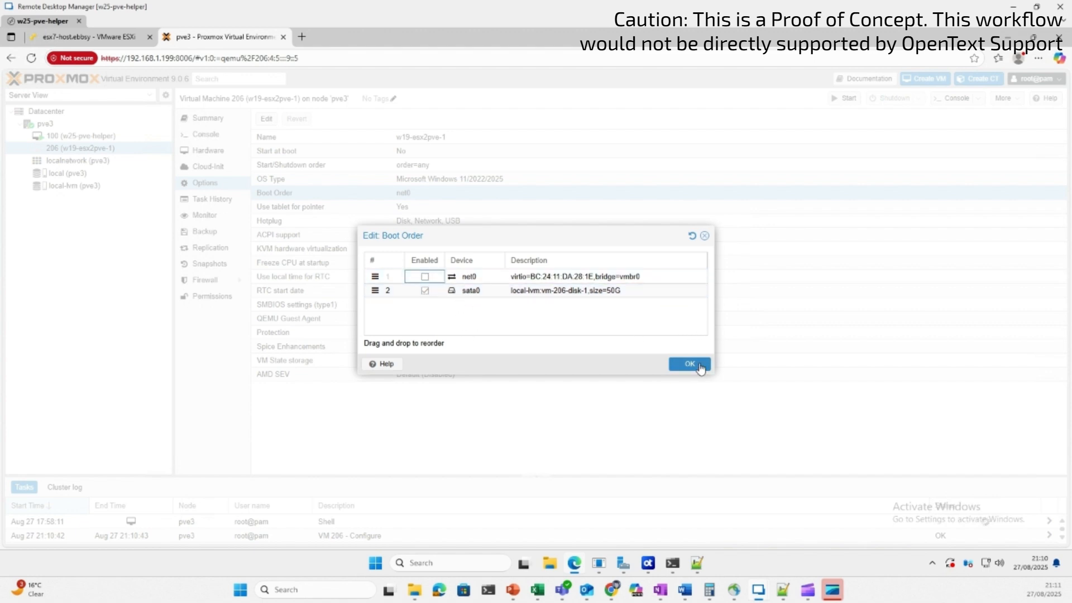
click(690, 364)
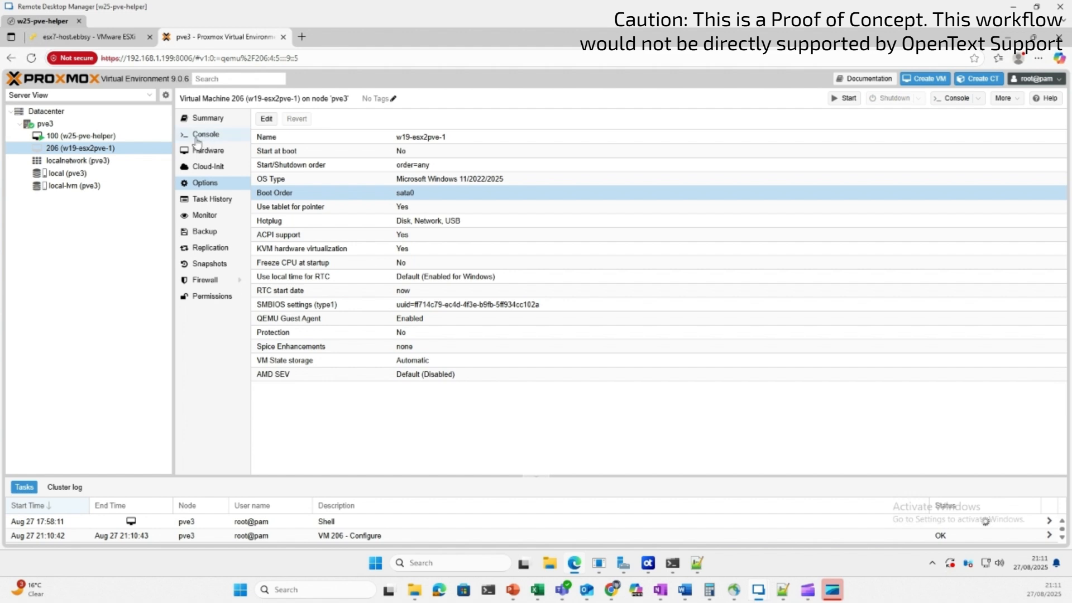
- Start VM 206 from its console and send Ctrl+Alt+Delete to the guest to reach the Windows sign-in screen
click(197, 138)
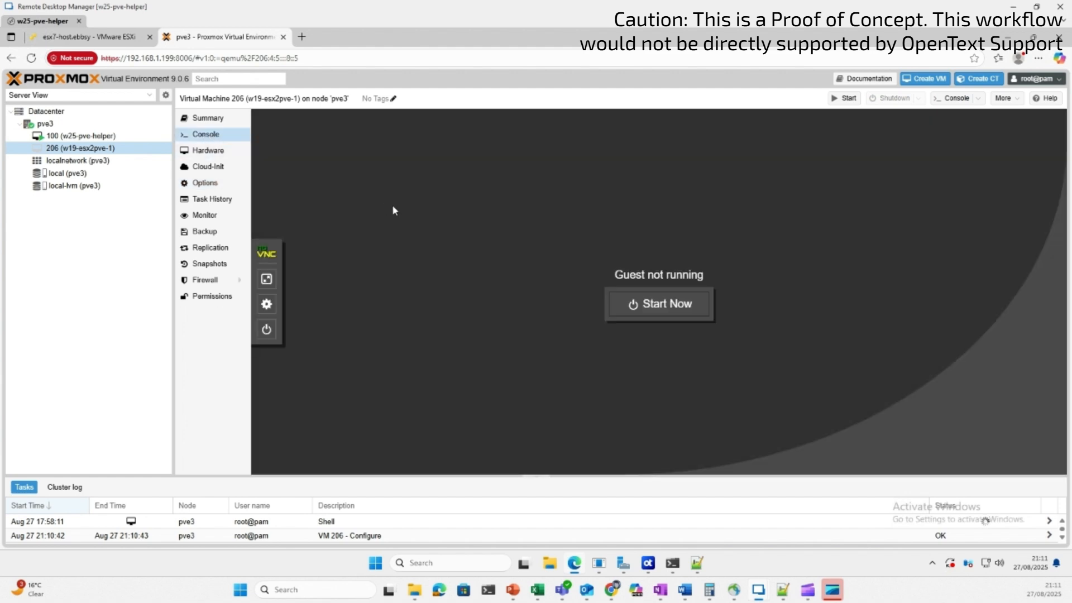
click(660, 306)
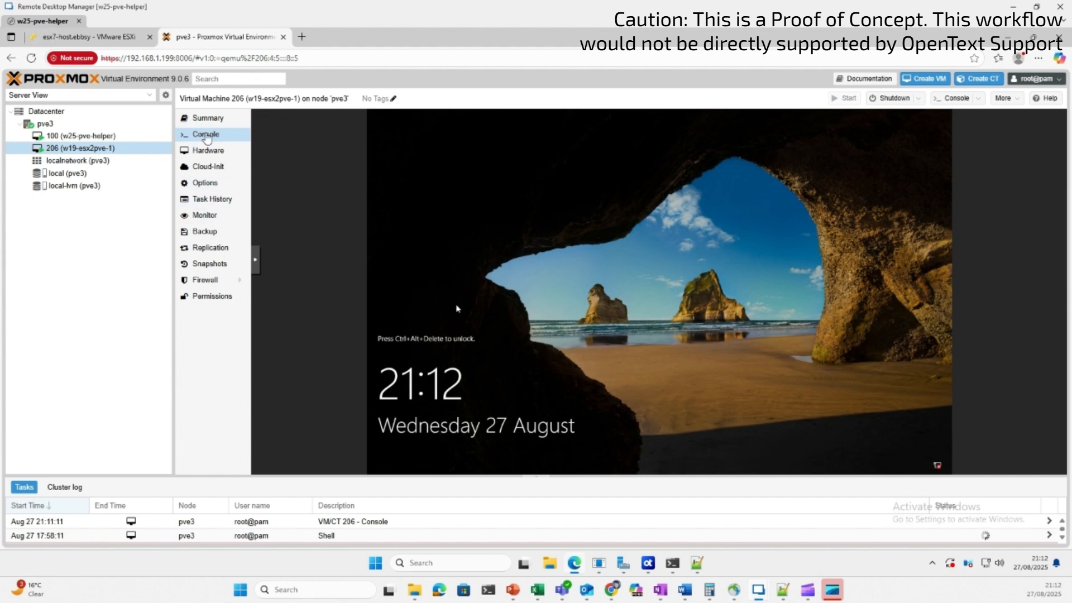
click(255, 259)
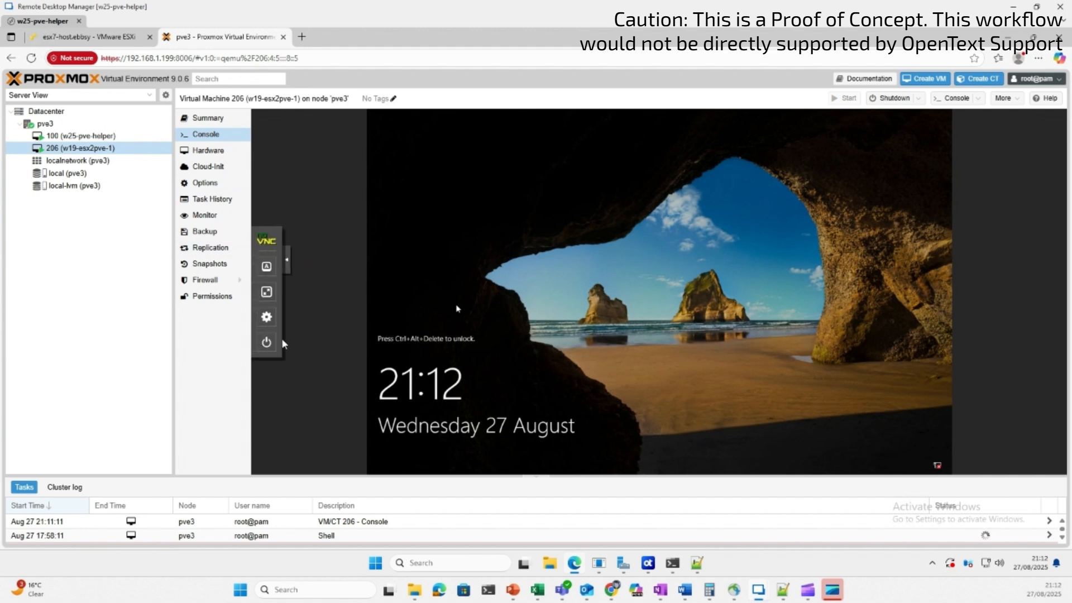
click(268, 272)
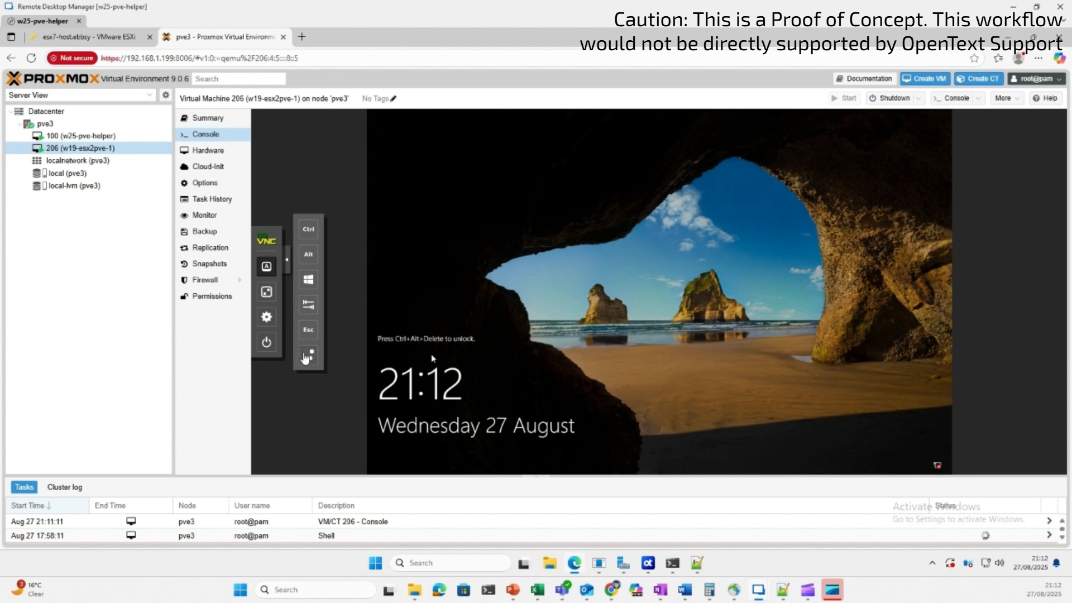
click(307, 356)
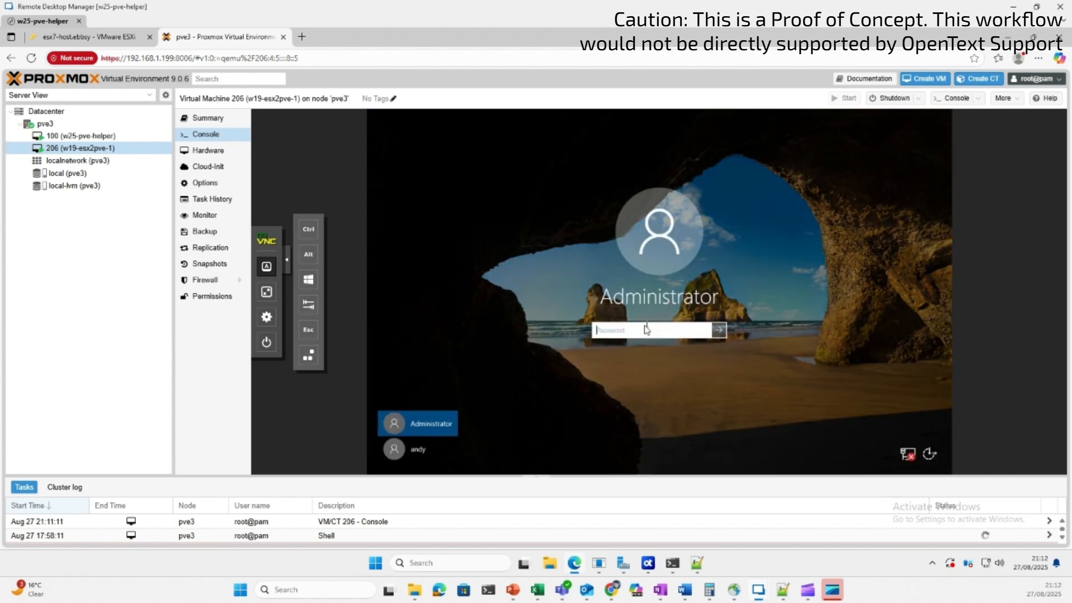
- Sign in to Windows with the Administrator password and open the Local Server properties in Server Manager
text(P)
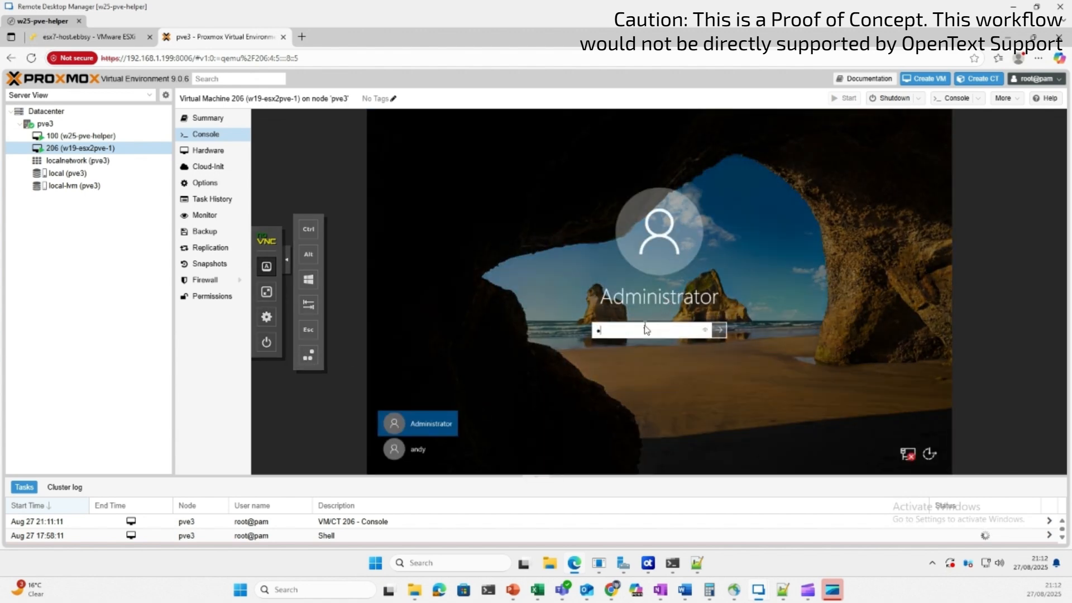
text(••••••••)
key(Return)
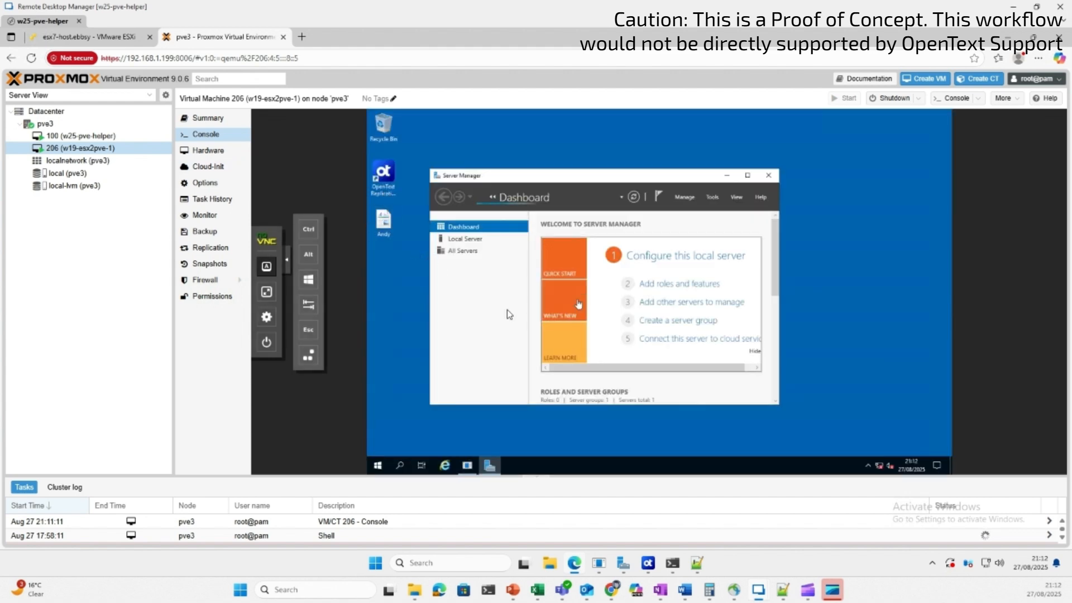
click(472, 239)
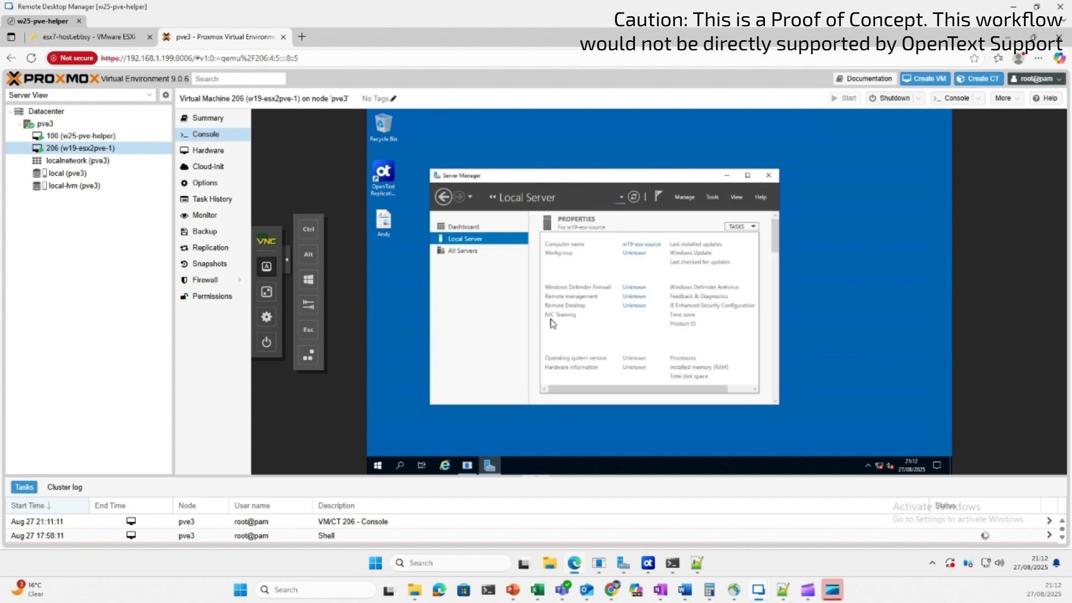